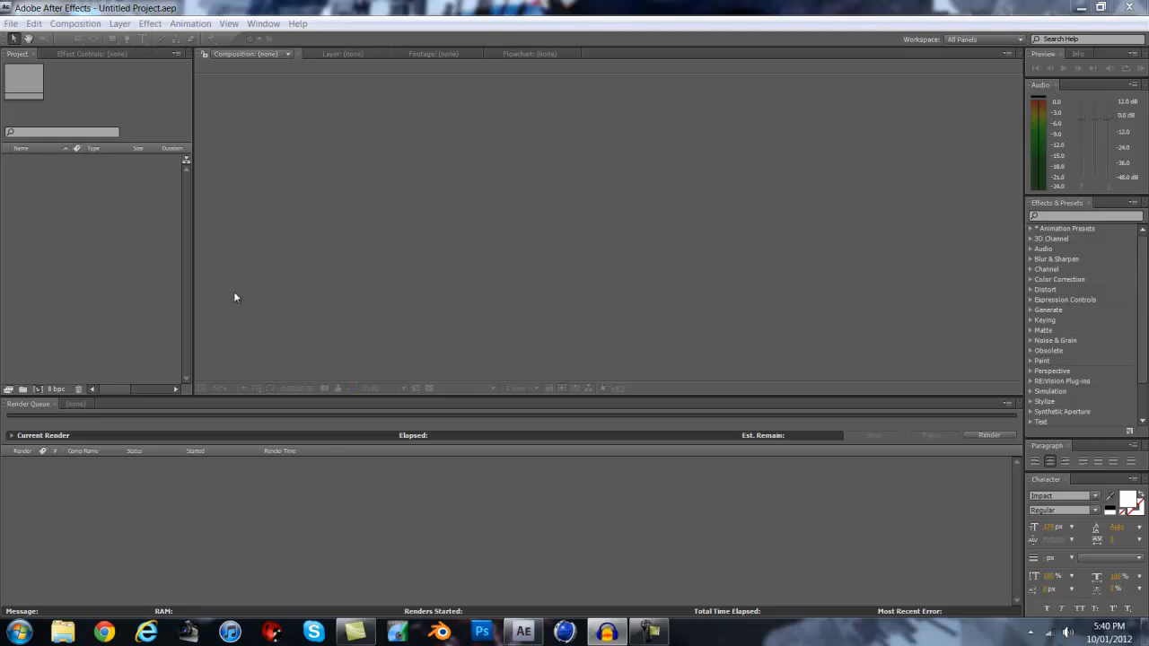
pyautogui.click(105, 263)
pyautogui.click(362, 264)
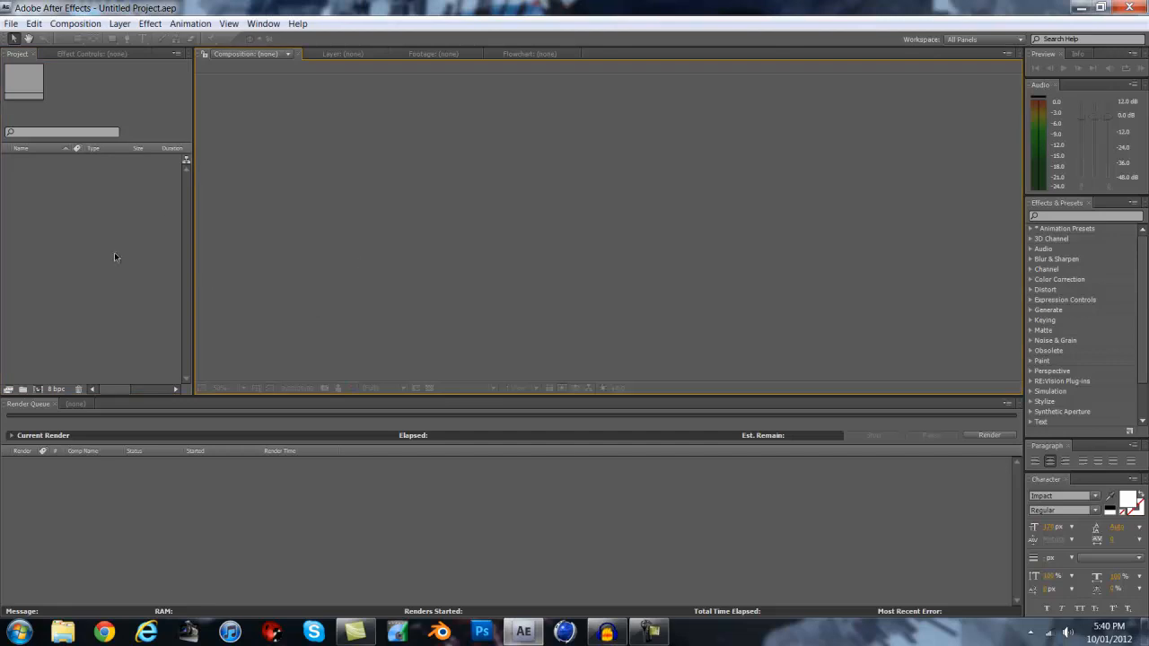
pyautogui.click(71, 24)
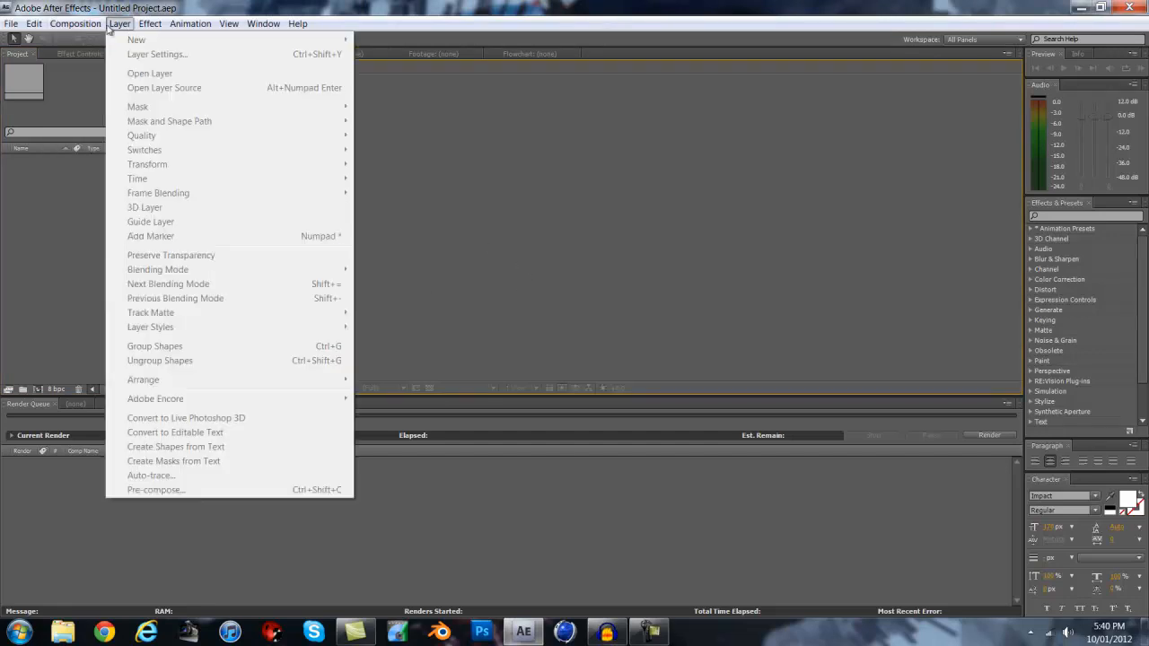
pyautogui.click(51, 29)
pyautogui.click(52, 26)
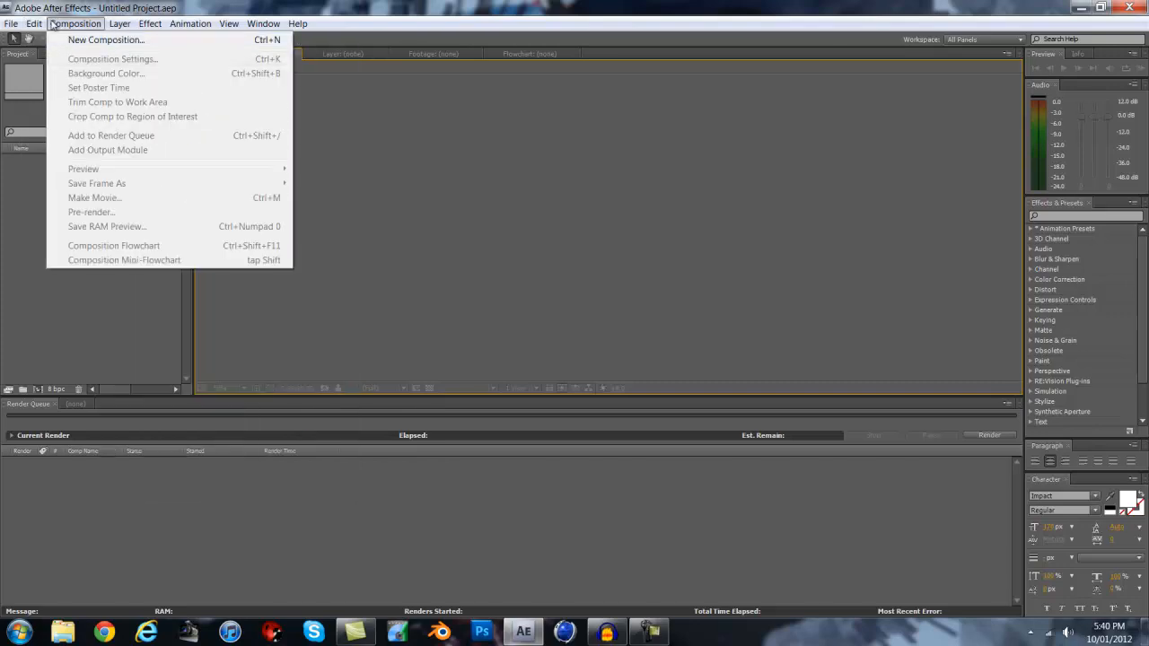
pyautogui.moveTo(166, 26)
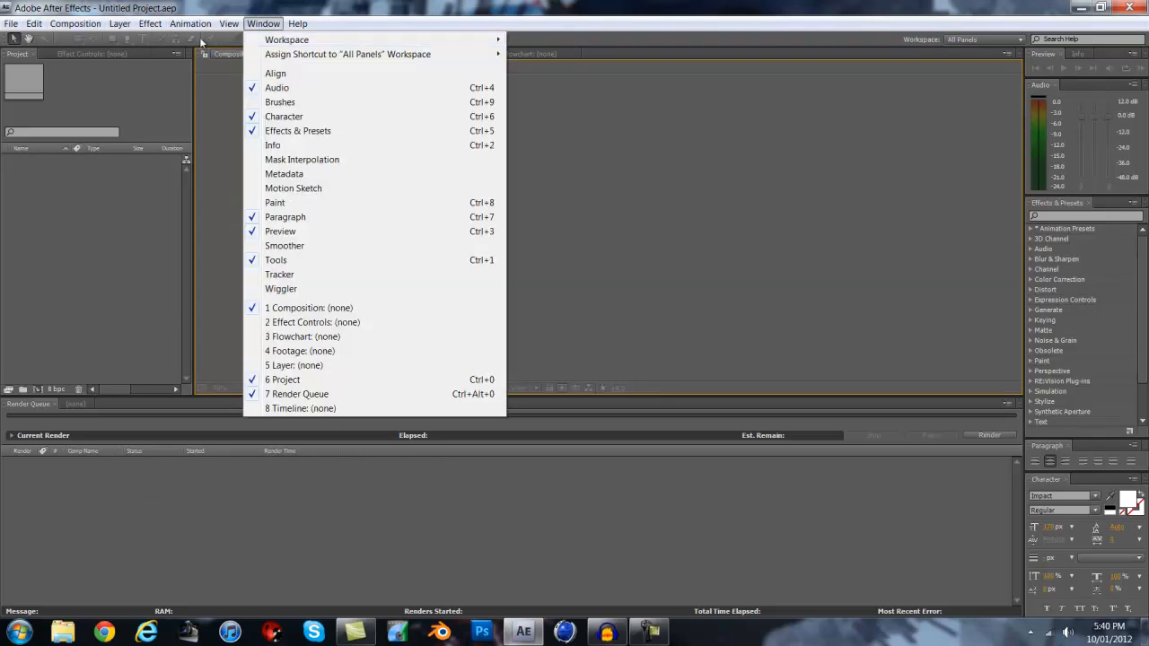
# Create a new 1280 x 720 px composition with square pixels, 29.94 fps and a duration of 0:02:24:29.
pyautogui.moveTo(74, 24)
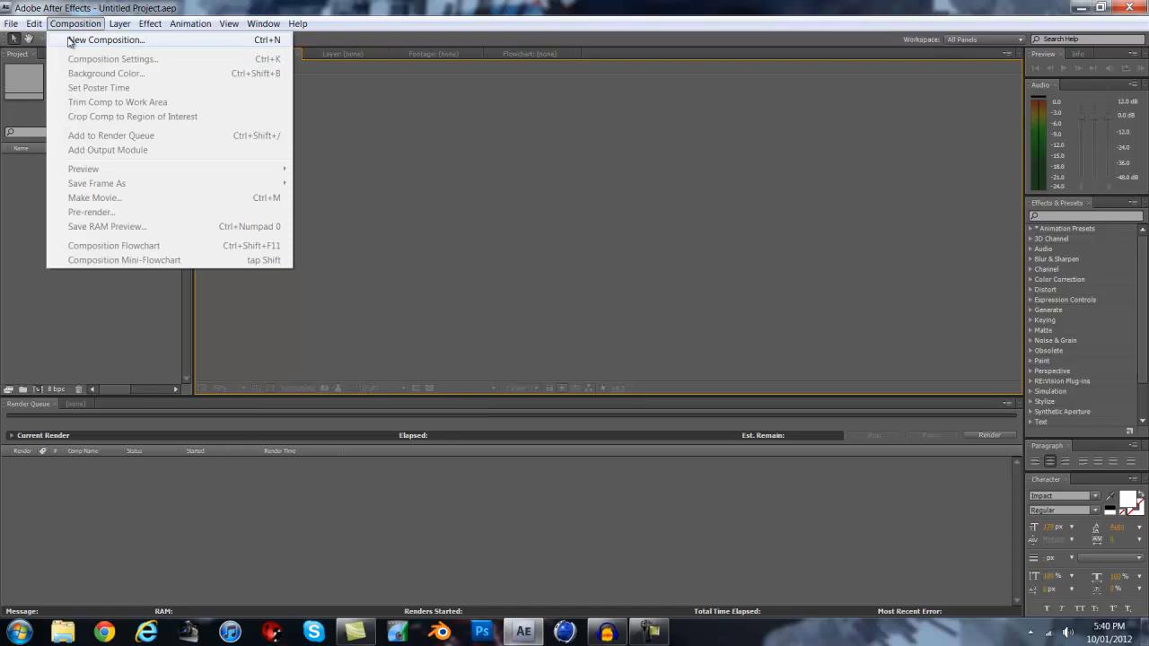
pyautogui.click(70, 41)
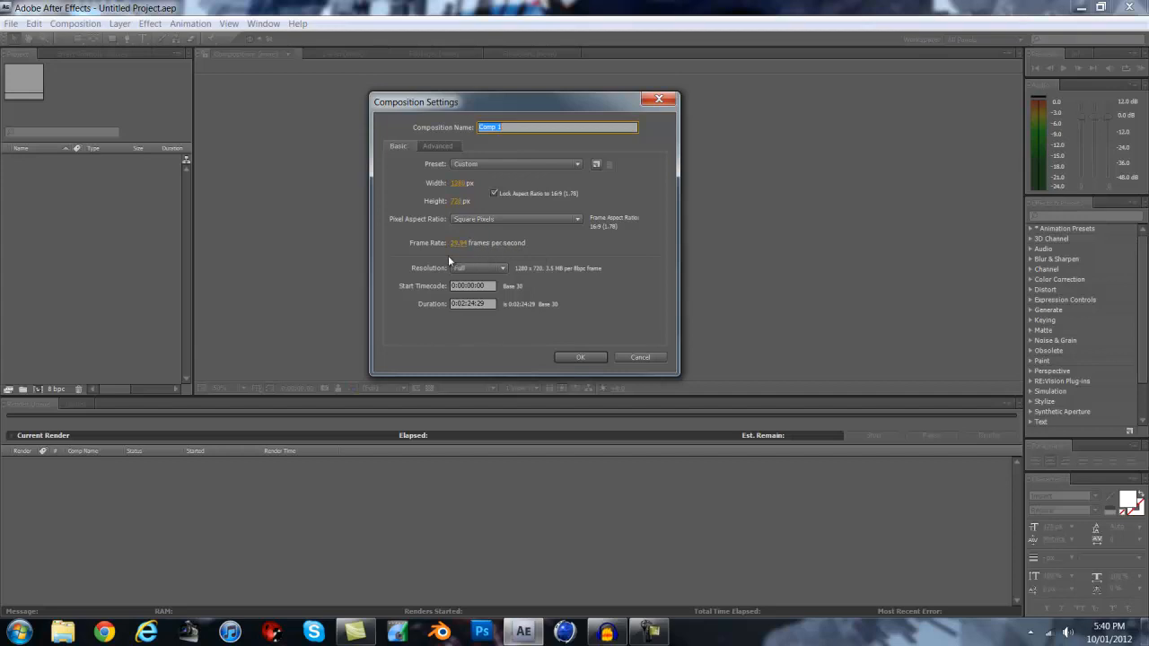
pyautogui.click(463, 304)
pyautogui.click(483, 304)
pyautogui.moveTo(458, 306); pyautogui.dragTo(496, 303)
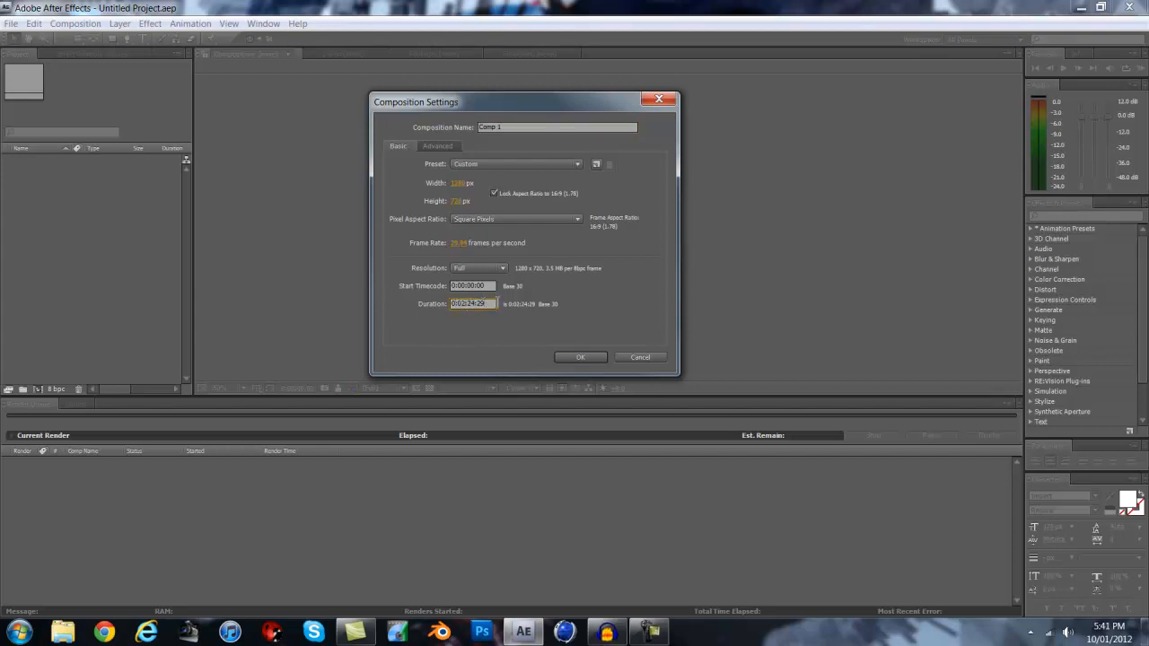
pyautogui.doubleClick(469, 304)
pyautogui.click(479, 304)
pyautogui.click(605, 357)
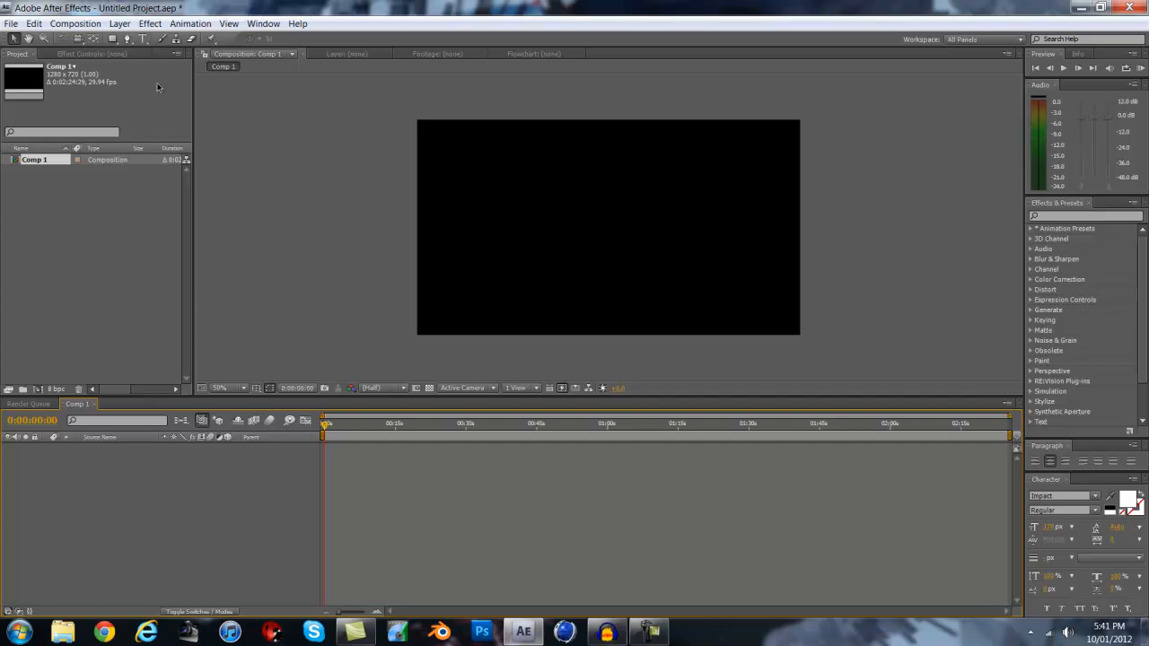
# Switch to Windows Explorer and browse to the gL clan tage clips folder in the Videos library.
pyautogui.click(63, 632)
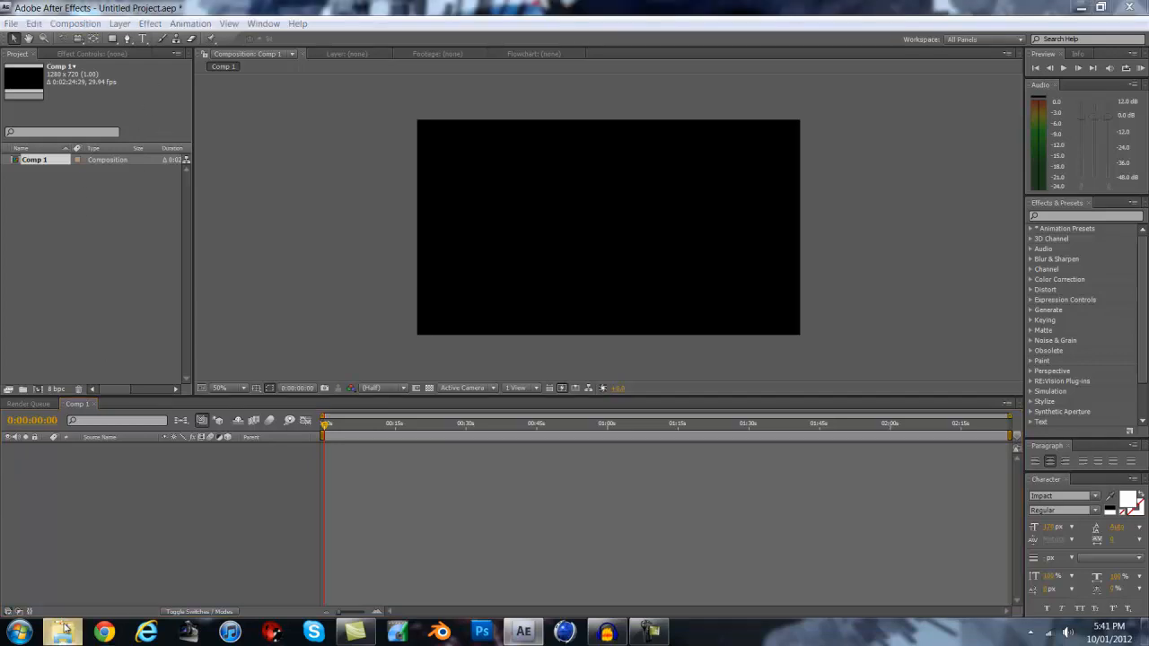
pyautogui.moveTo(998, 6); pyautogui.dragTo(906, 26)
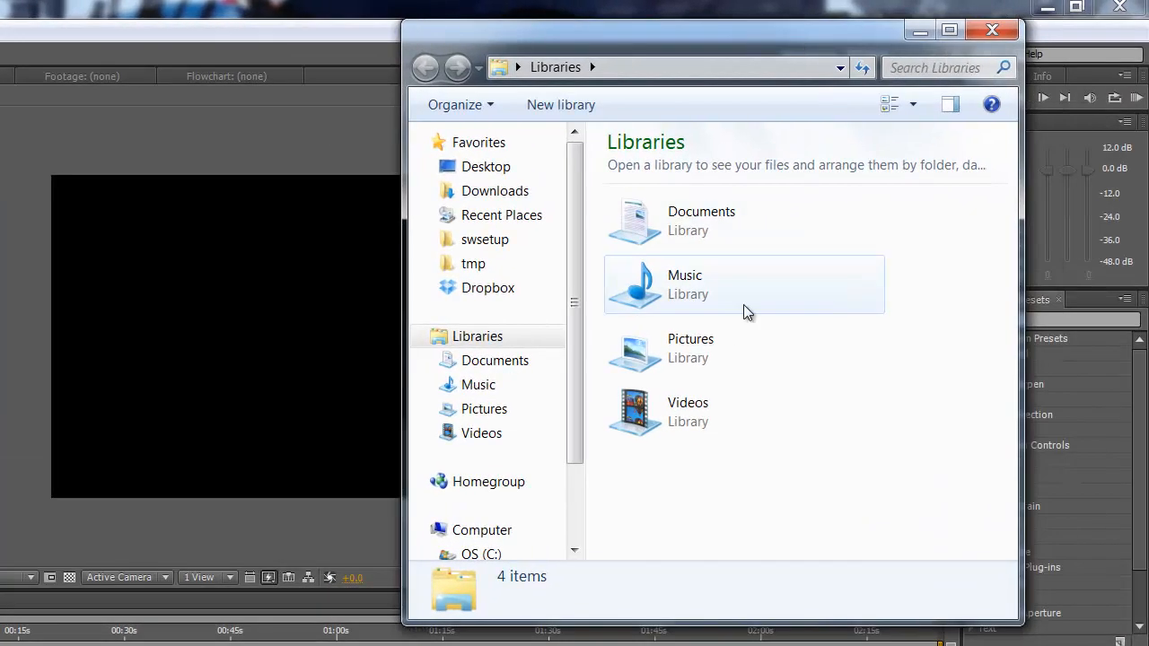
pyautogui.doubleClick(716, 399)
pyautogui.doubleClick(687, 380)
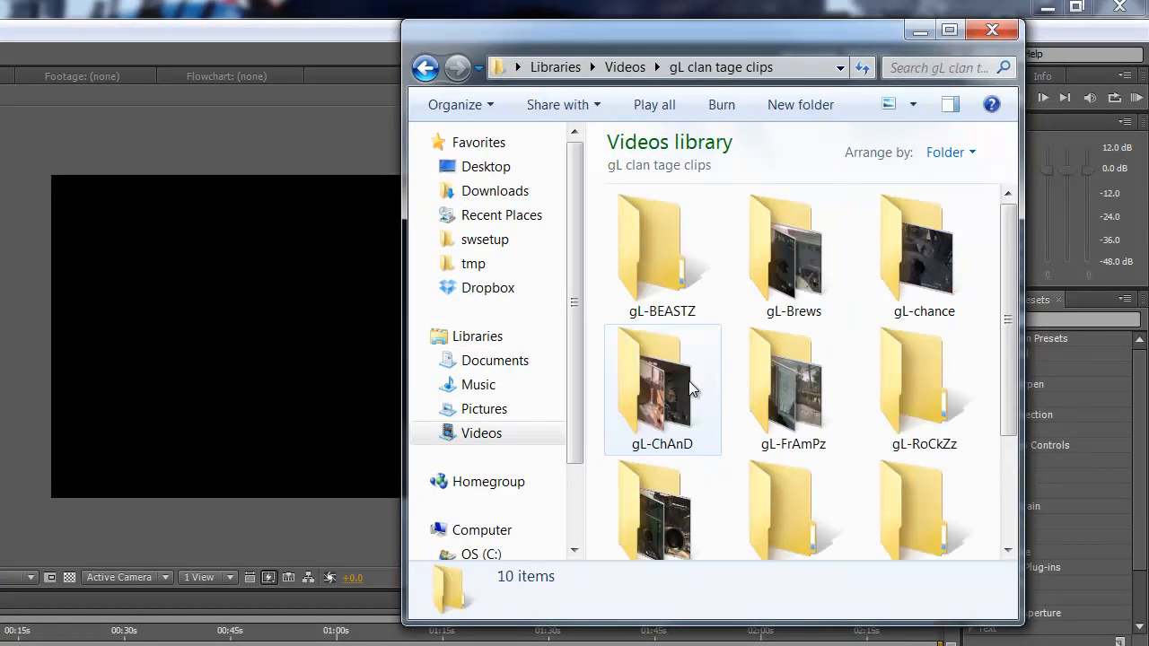
pyautogui.doubleClick(682, 368)
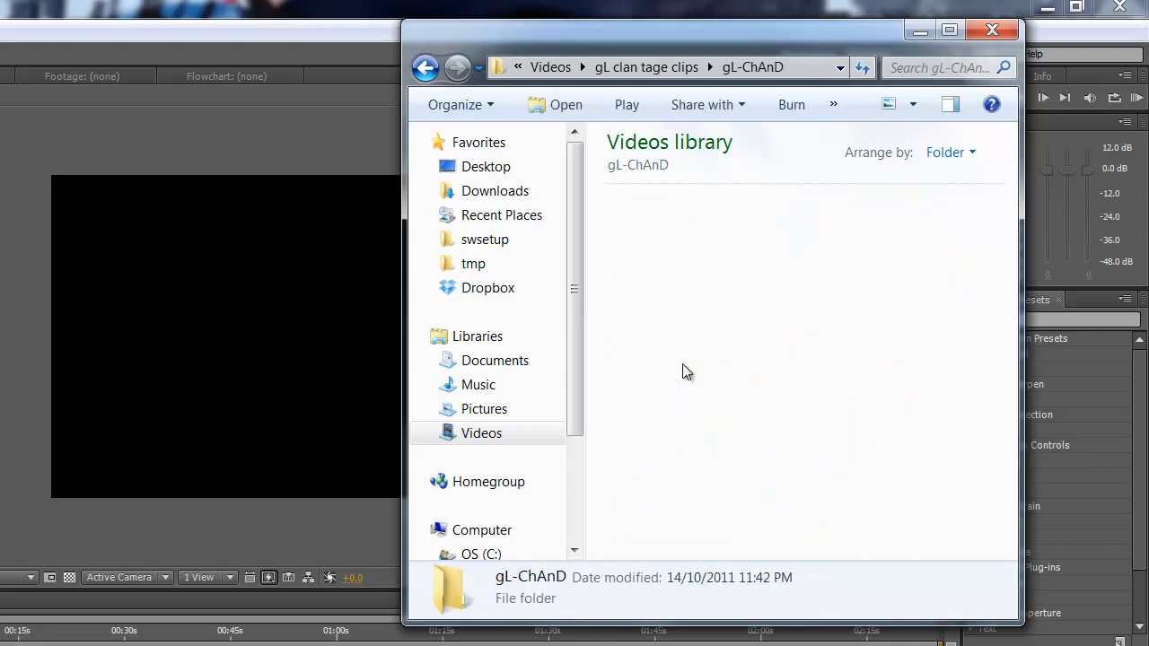
pyautogui.click(426, 69)
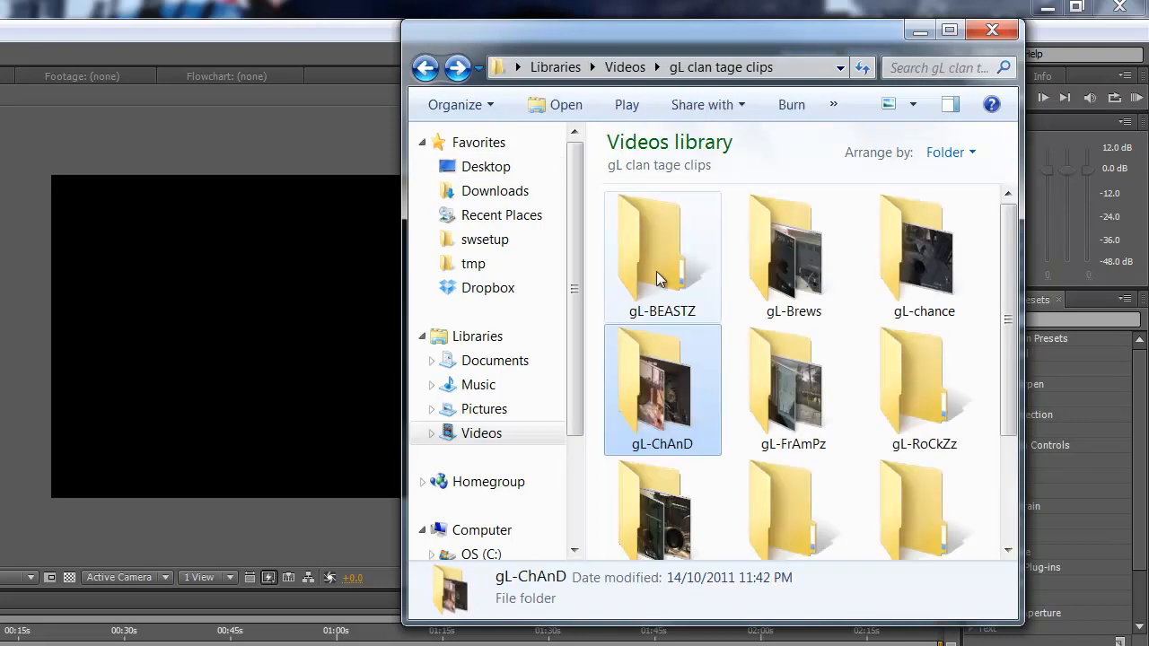
# Import the clip 2011_11_7_19_47_7.M2TS from the gL-xIReapZz folder into the After Effects project.
pyautogui.scroll(-3, 790, 454)
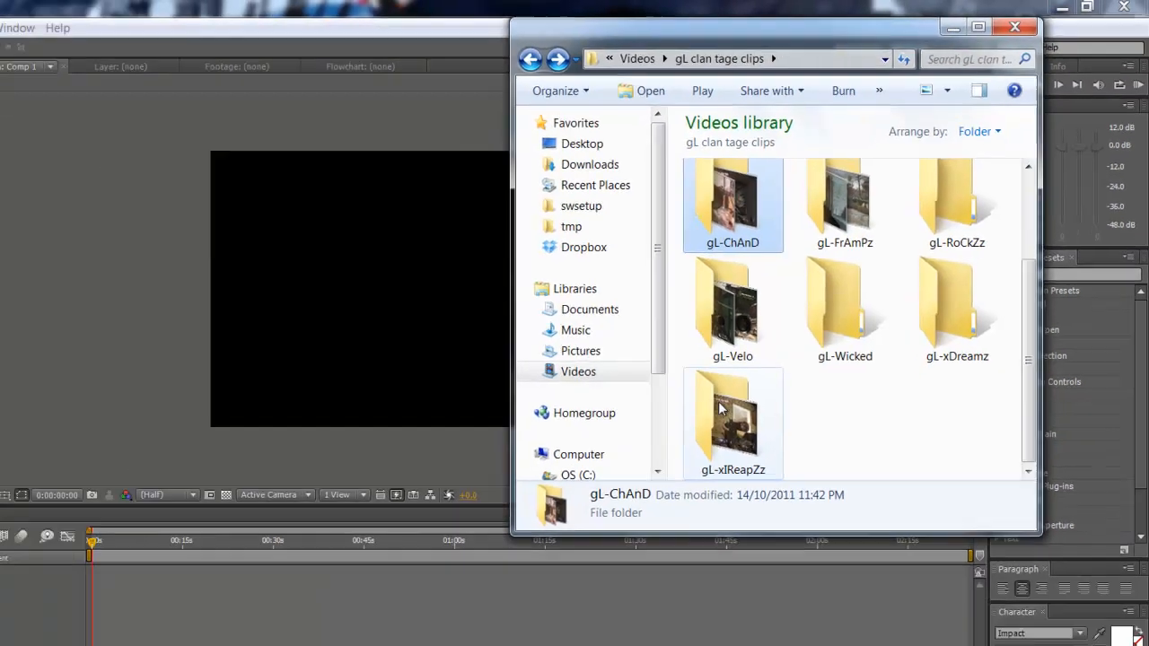
pyautogui.doubleClick(662, 494)
pyautogui.moveTo(854, 172); pyautogui.dragTo(129, 256)
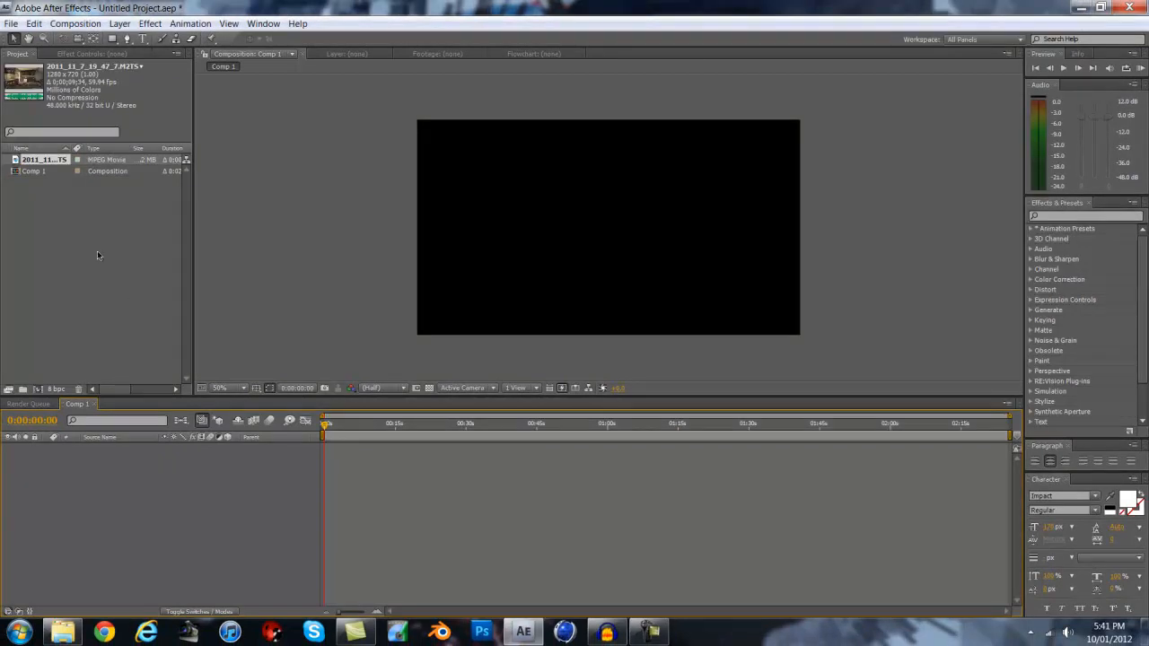
pyautogui.click(43, 160)
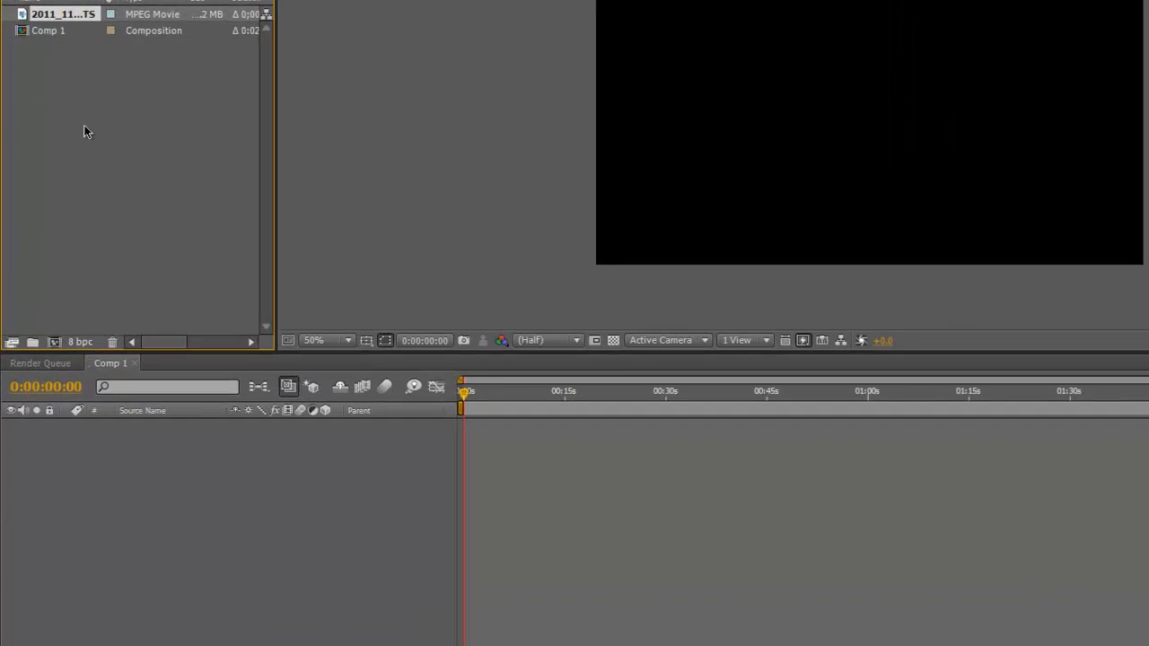
pyautogui.rightClick(60, 239)
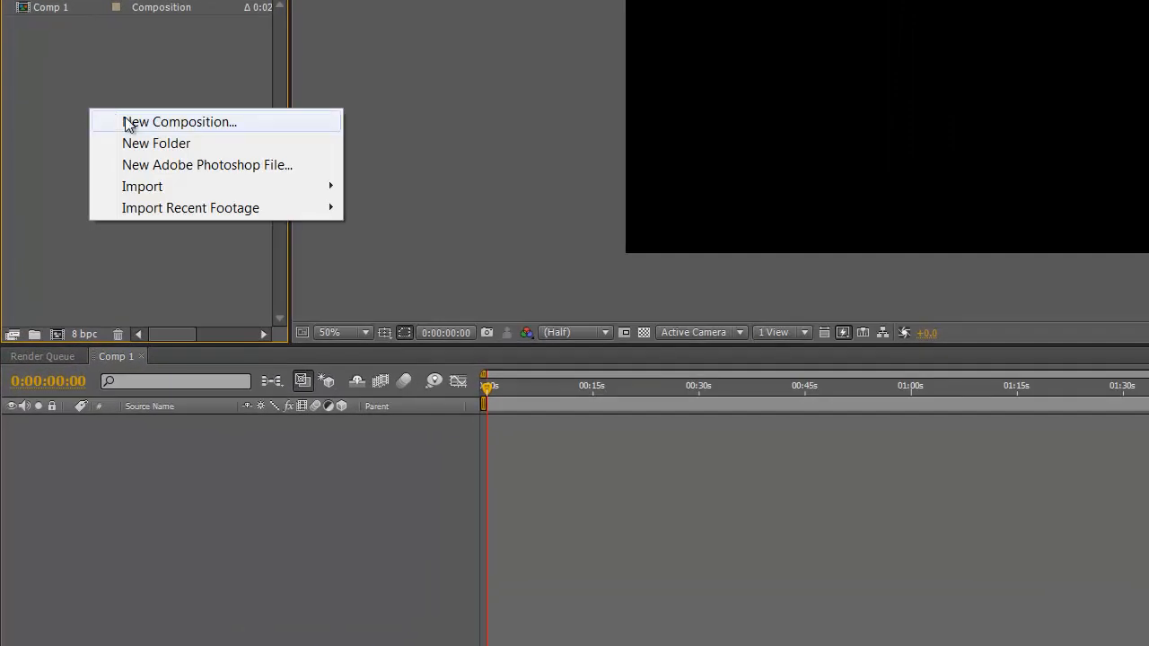
pyautogui.rightClick(35, 110)
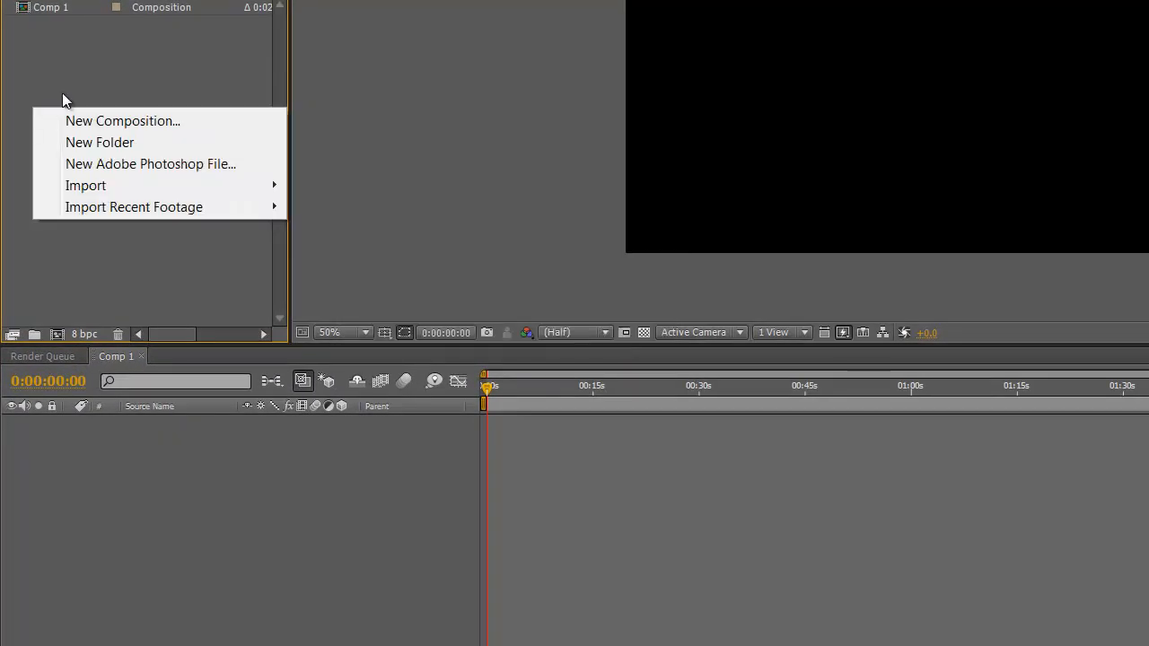
pyautogui.moveTo(136, 186)
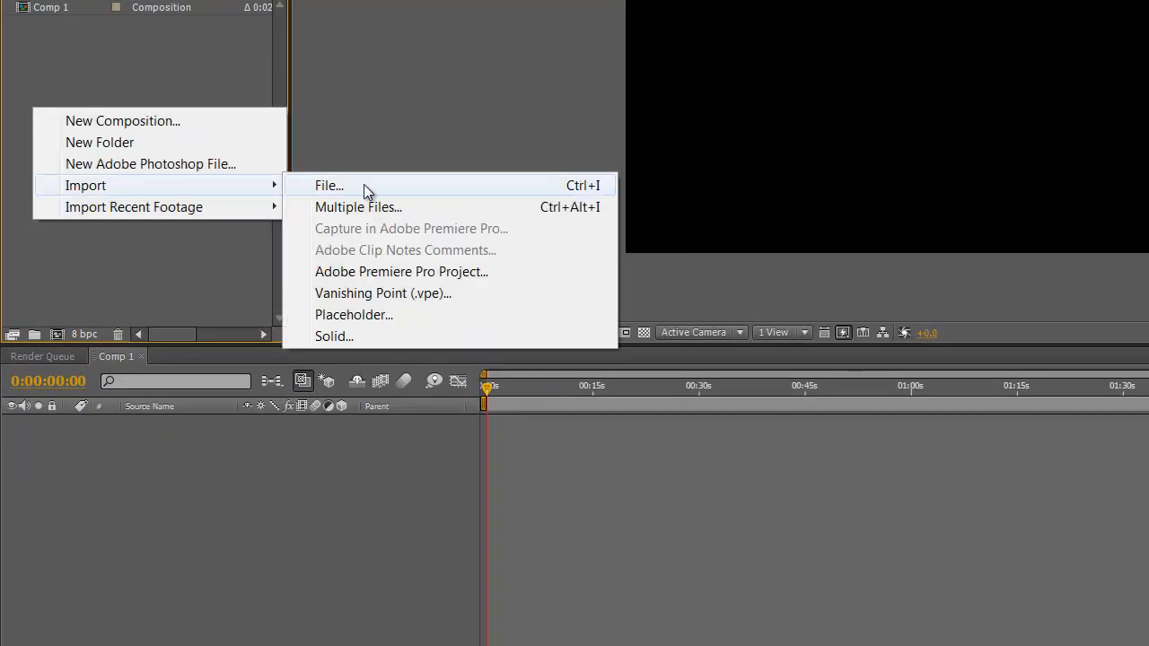
pyautogui.click(101, 59)
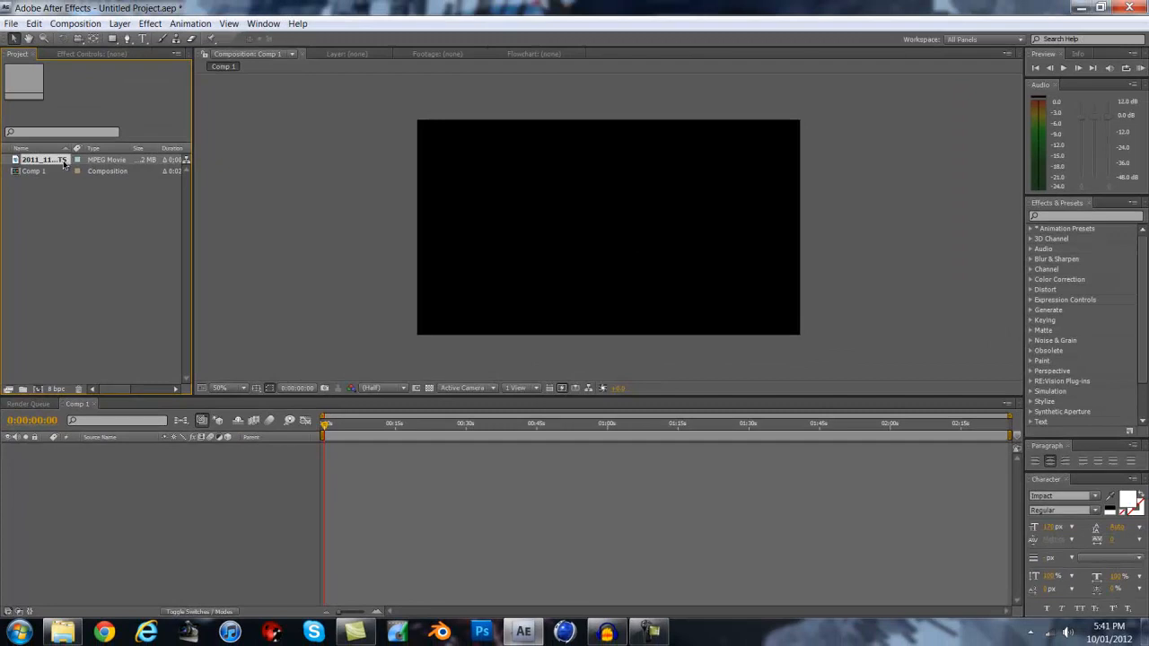
# Place the imported M2TS clip in the composition's timeline starting at 0:00:00:00 and set the current time to the beginning.
pyautogui.moveTo(64, 164); pyautogui.dragTo(199, 507)
pyautogui.moveTo(440, 451); pyautogui.dragTo(342, 454)
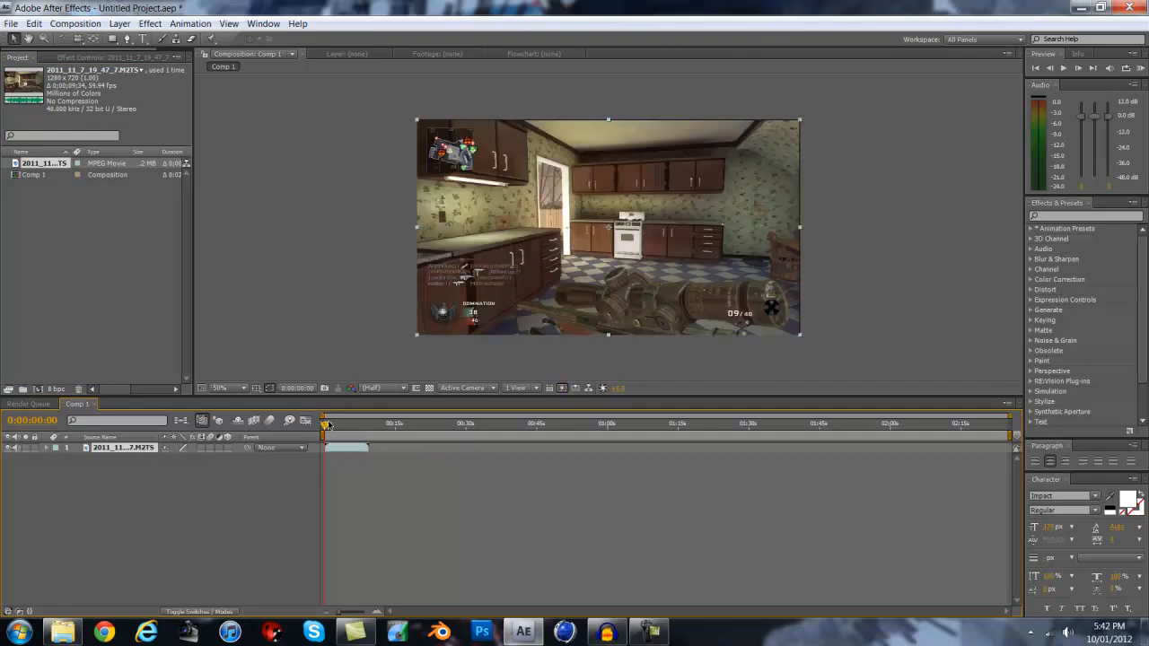
pyautogui.moveTo(324, 425); pyautogui.dragTo(326, 426)
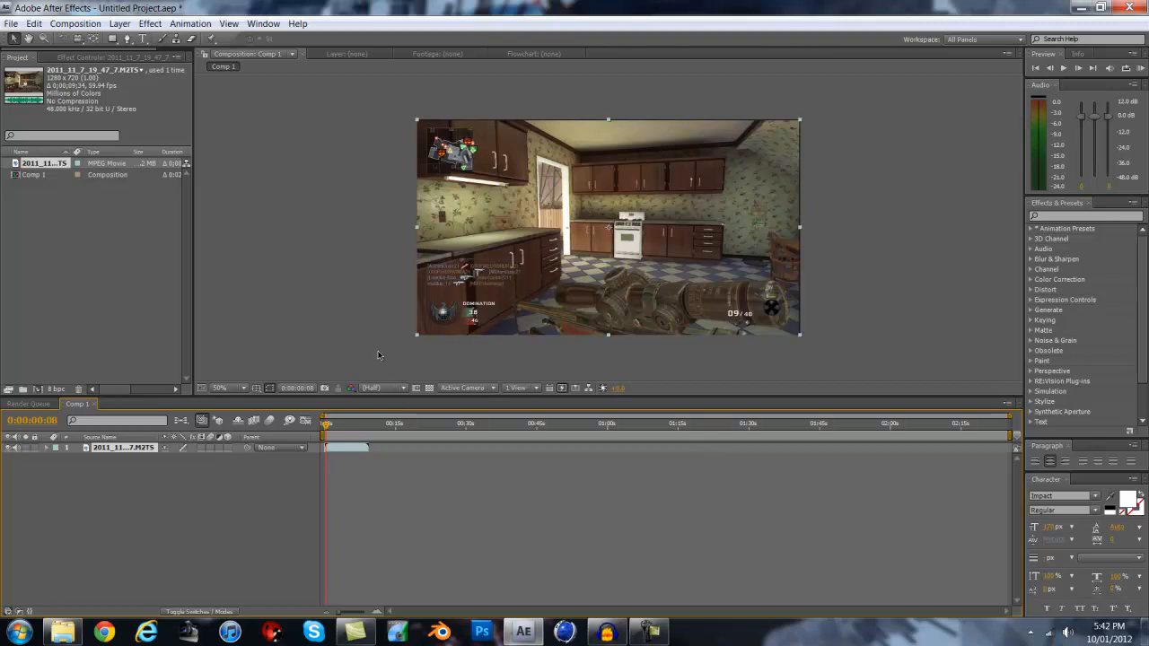
pyautogui.moveTo(324, 425); pyautogui.dragTo(315, 425)
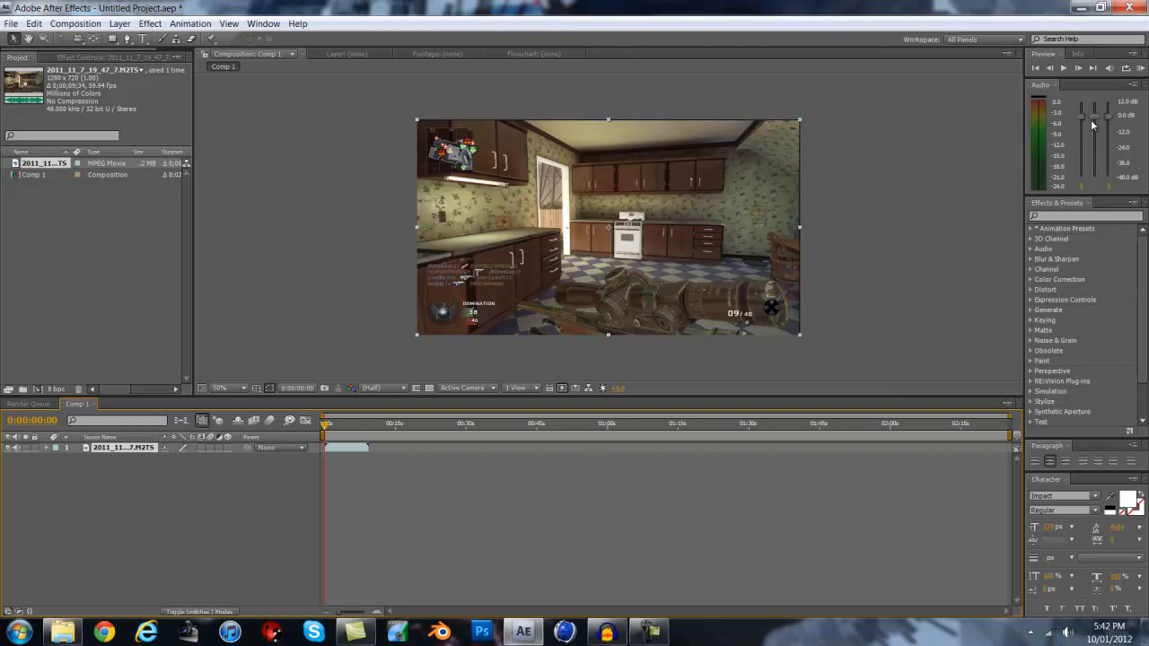
# Lower the clip's audio level to about -5 dB and play a RAM preview of the composition.
pyautogui.moveTo(1094, 117); pyautogui.dragTo(1096, 138)
pyautogui.moveTo(1095, 96); pyautogui.dragTo(1079, 126)
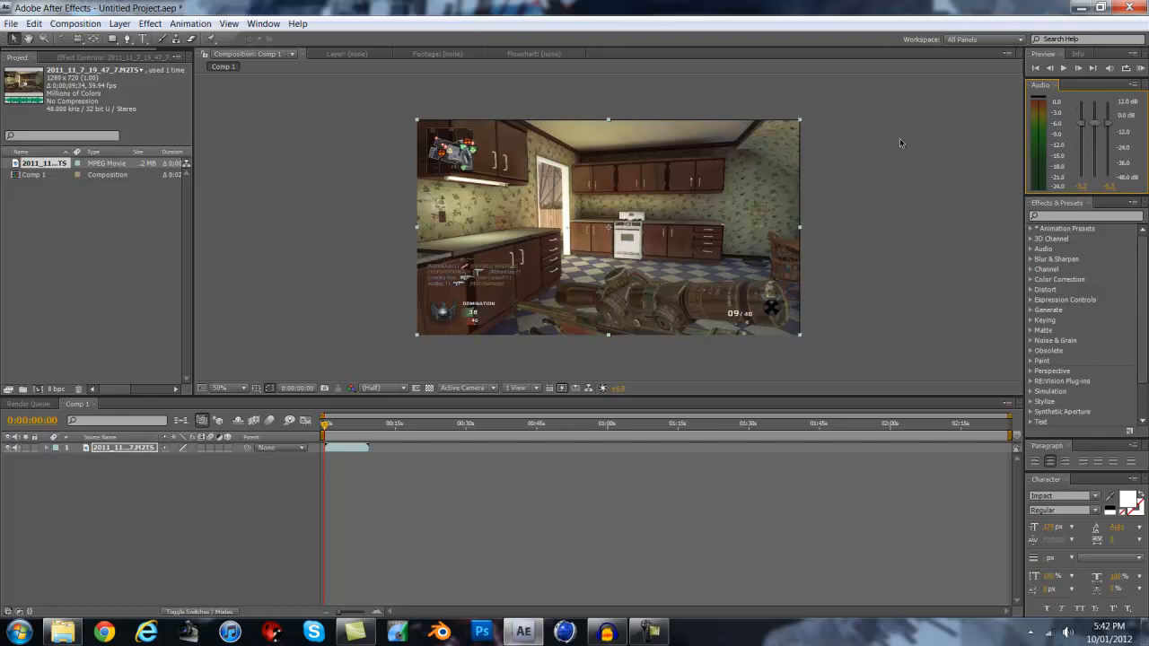
pyautogui.click(1141, 68)
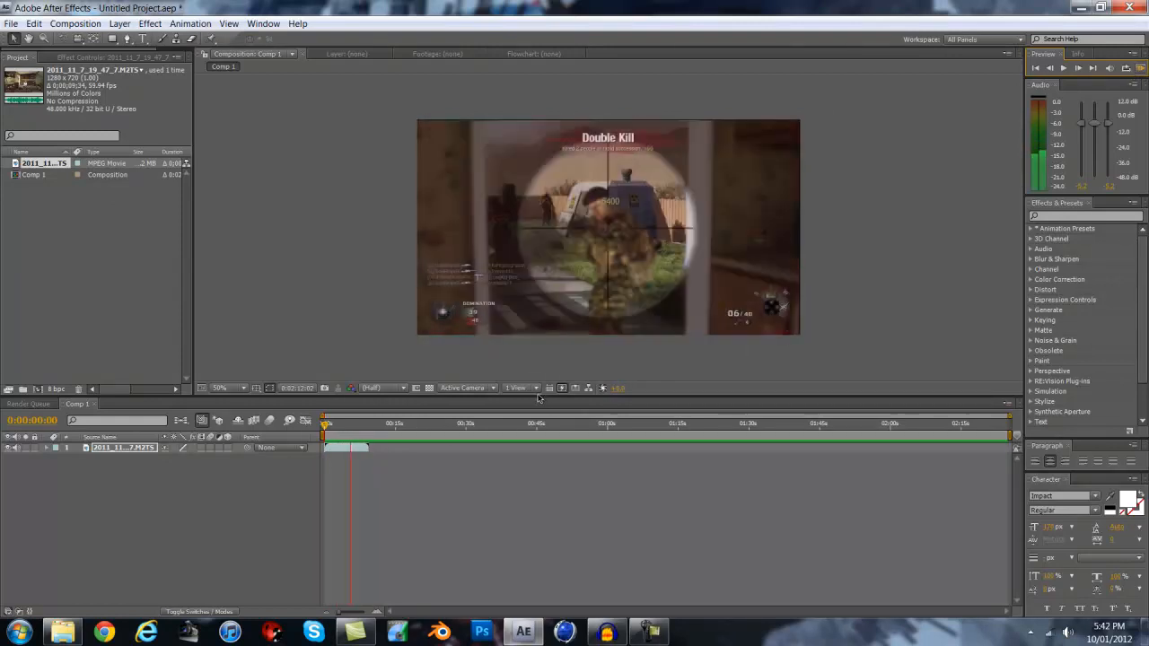
pyautogui.press('space')
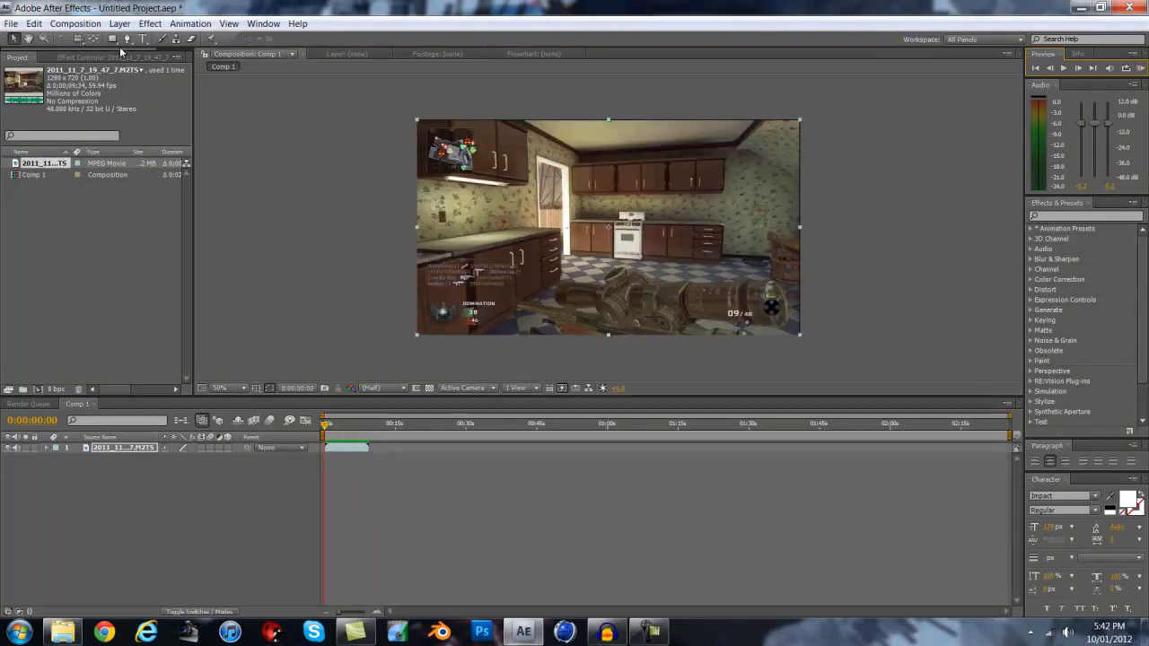
# Scale the clip down slightly inside the composition frame, leaving a black border around it, and nudge its position.
pyautogui.click(28, 39)
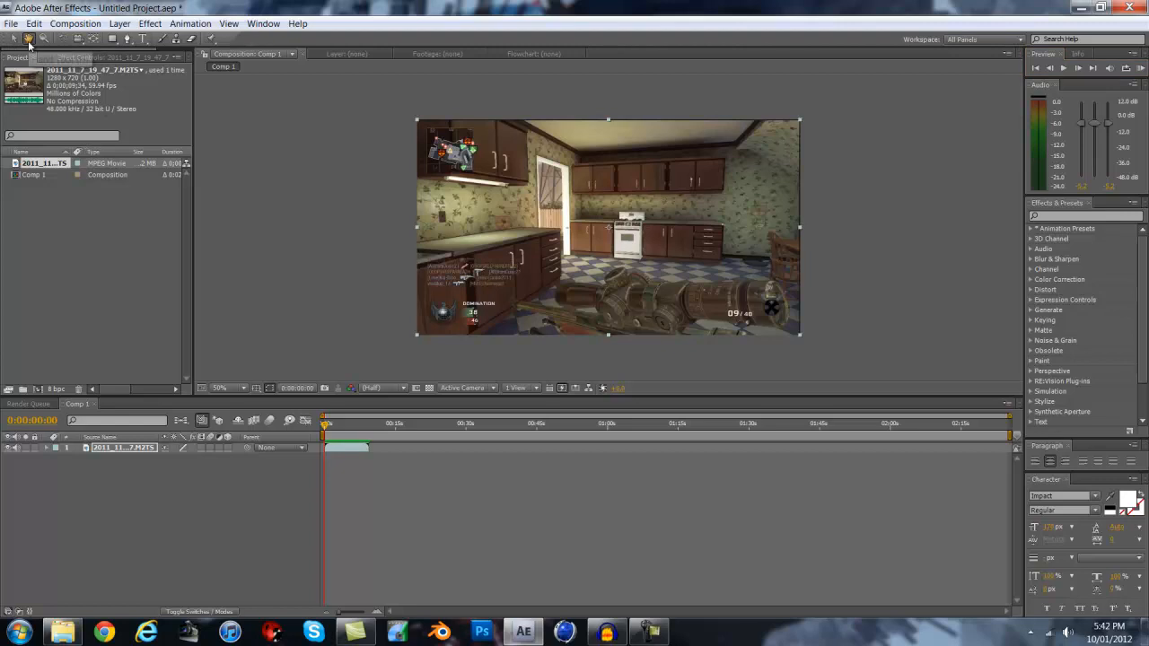
pyautogui.click(13, 39)
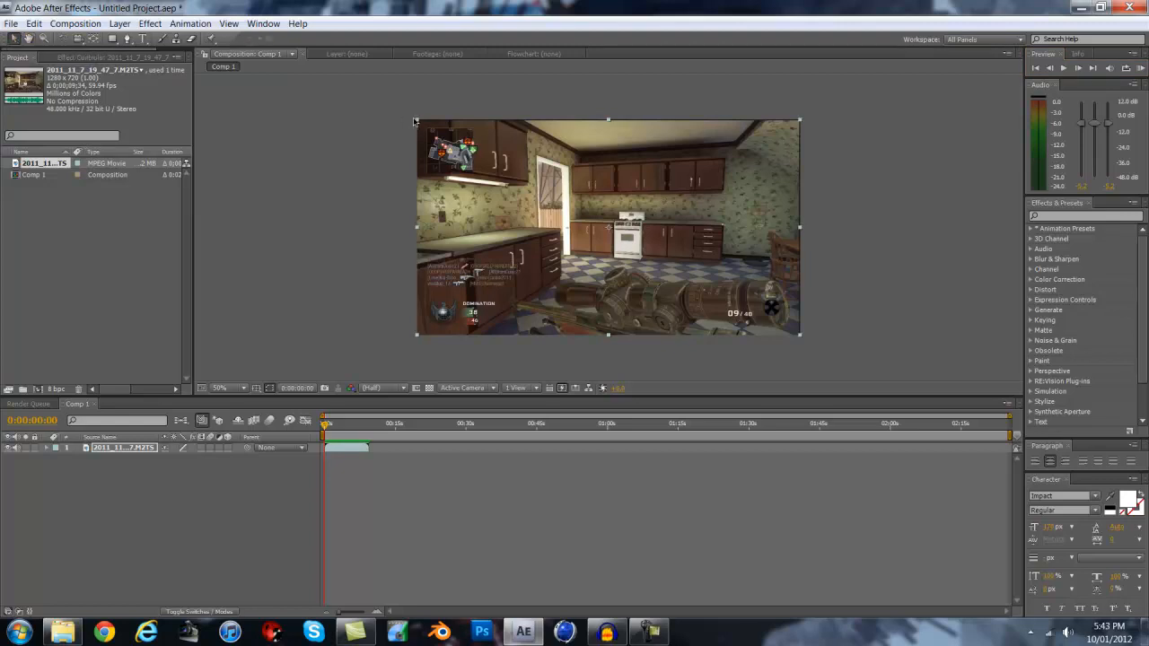
pyautogui.moveTo(418, 122); pyautogui.dragTo(439, 139)
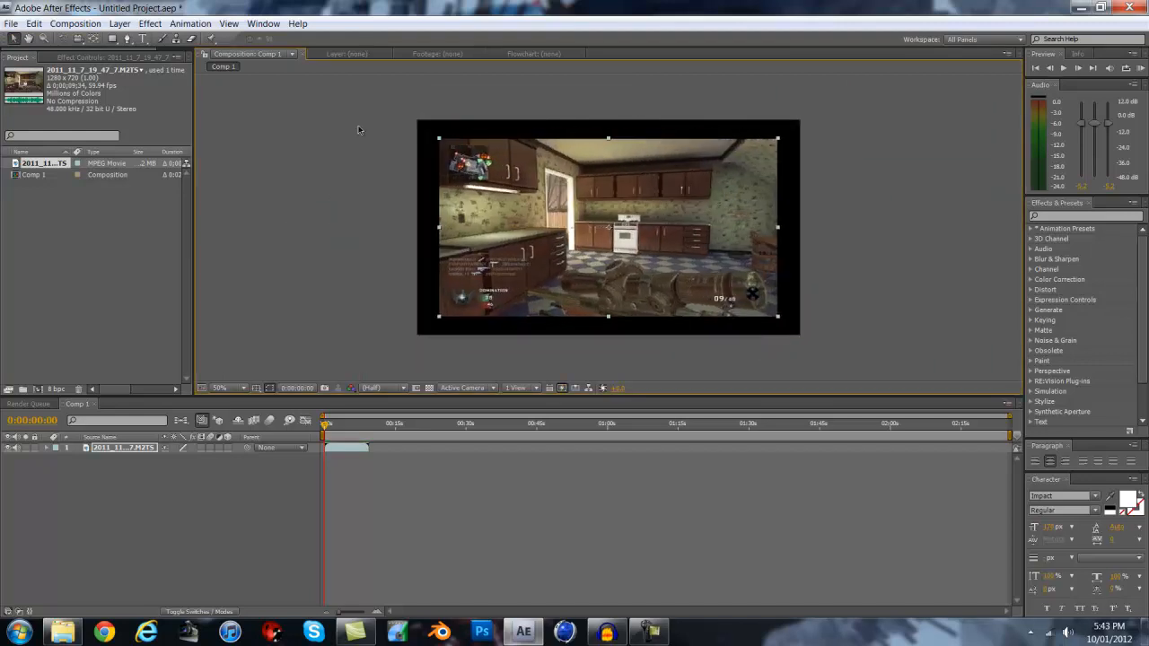
pyautogui.click(28, 38)
pyautogui.moveTo(741, 251); pyautogui.dragTo(718, 249)
pyautogui.click(13, 38)
pyautogui.moveTo(515, 179)
pyautogui.mouseDown()
pyautogui.moveTo(408, 216)
pyautogui.moveTo(587, 113)
pyautogui.moveTo(504, 164)
pyautogui.moveTo(517, 182)
pyautogui.mouseUp()
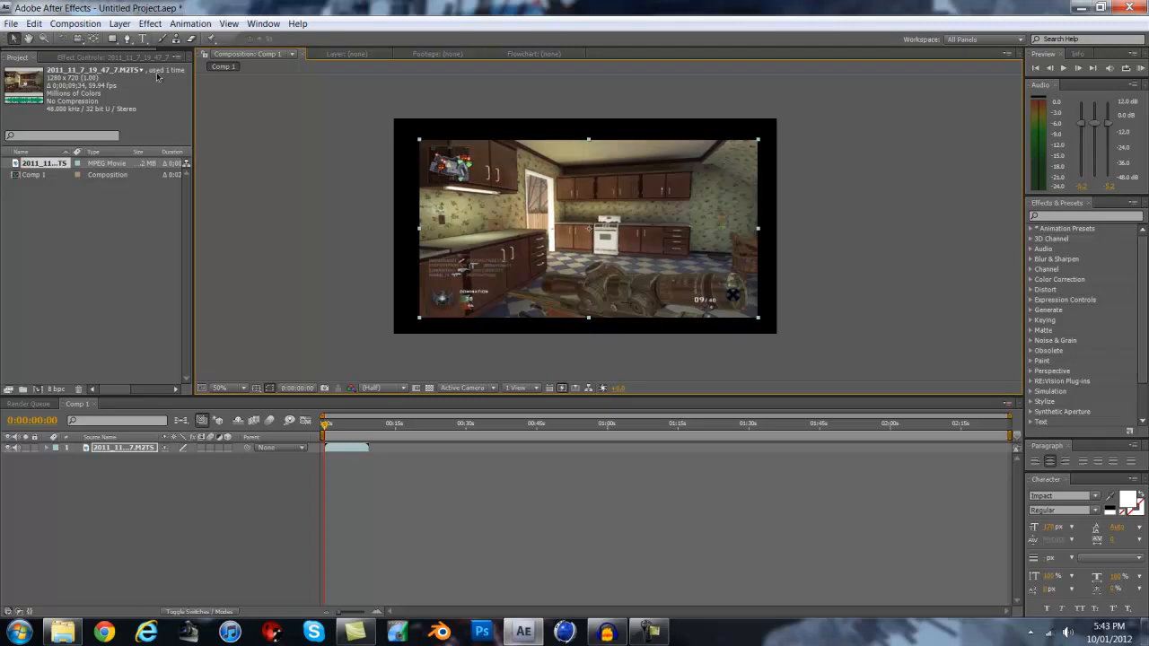
# Mask the clip with a tiny rectangle outside the composition frame and a wide ellipse around the stove area.
pyautogui.click(112, 38)
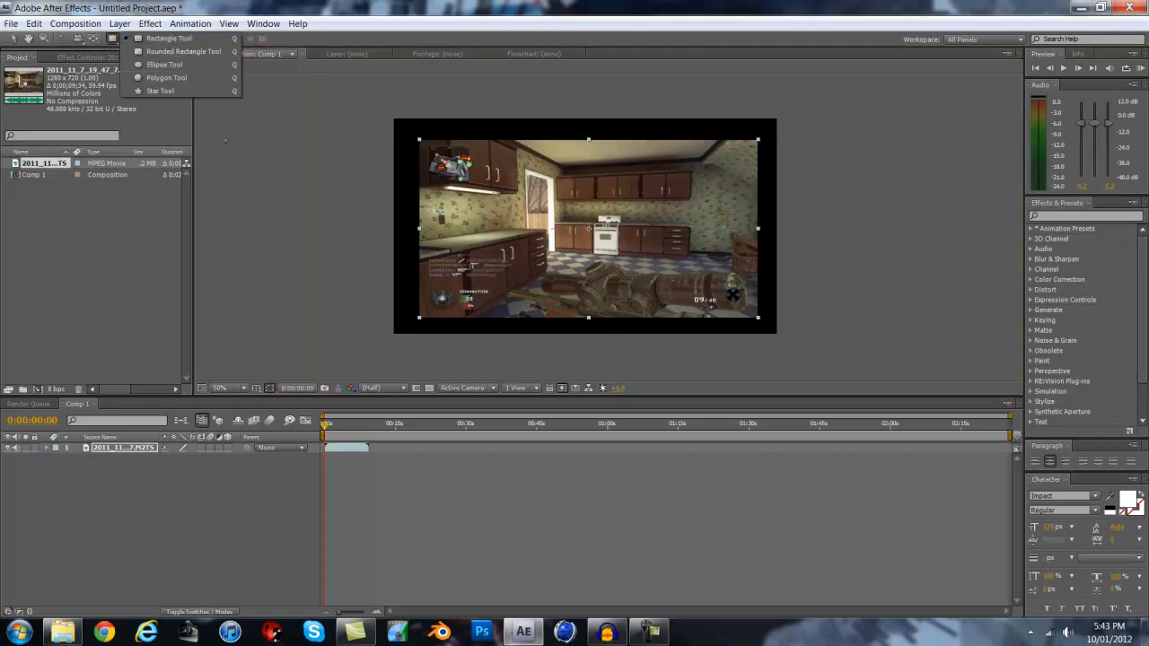
pyautogui.click(273, 216)
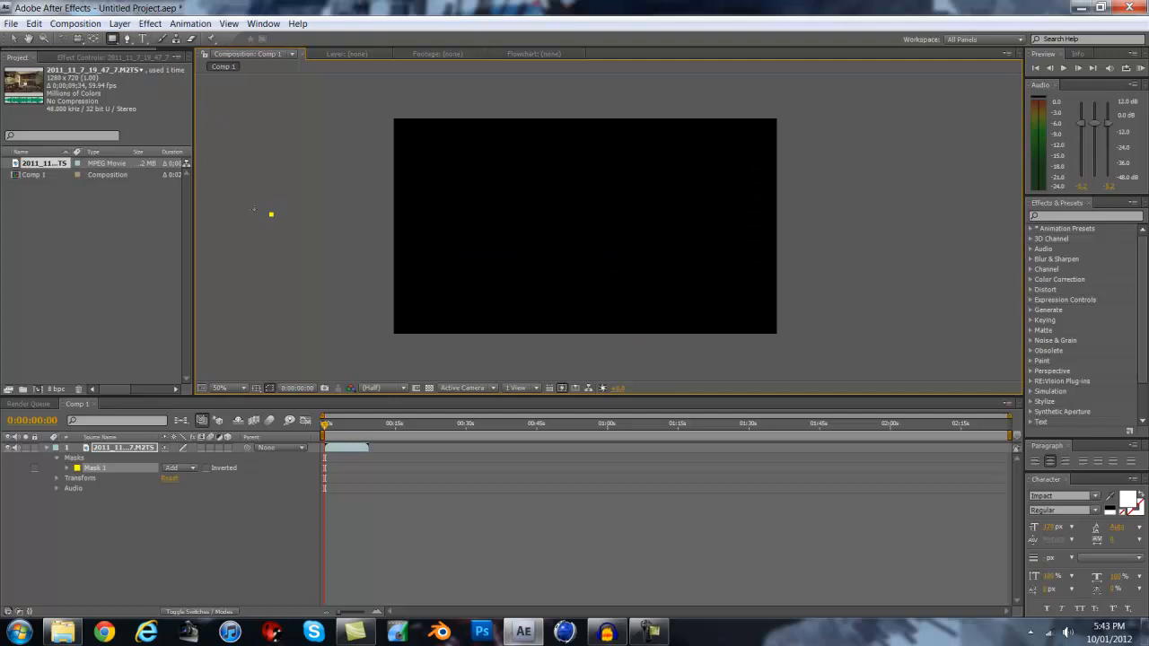
pyautogui.click(113, 39)
pyautogui.click(152, 65)
pyautogui.moveTo(521, 161); pyautogui.dragTo(774, 277)
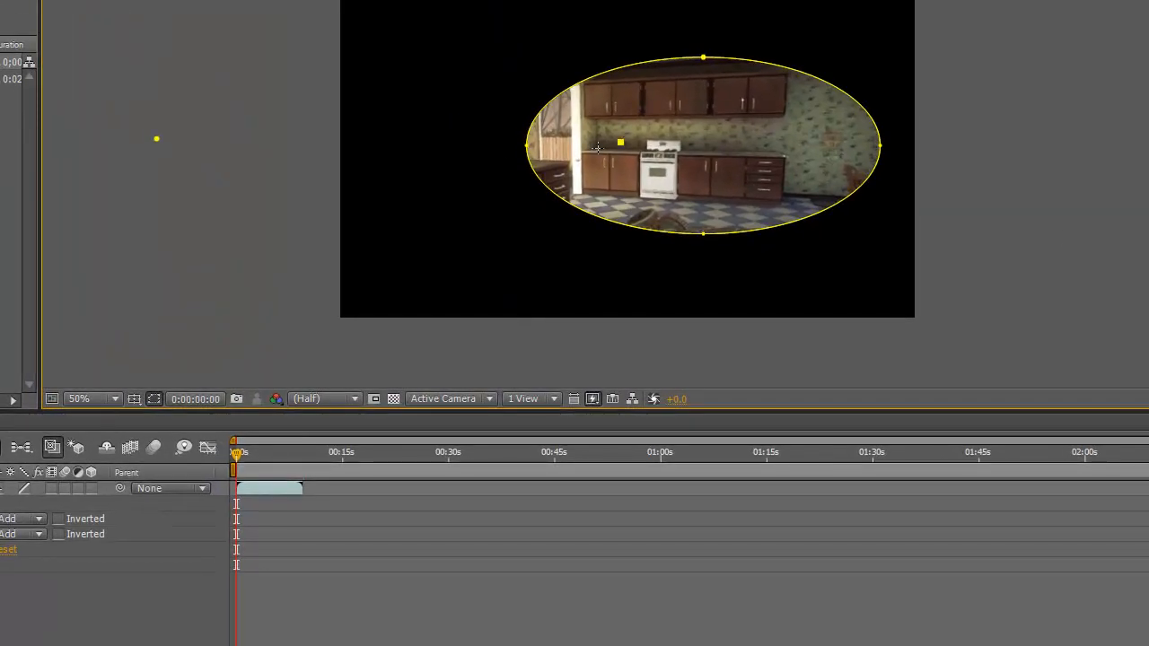
# Add a very thin horizontal elliptical mask crossing the wide ellipse's left edge, and invert the clip's first mask.
pyautogui.moveTo(628, 144); pyautogui.dragTo(467, 145)
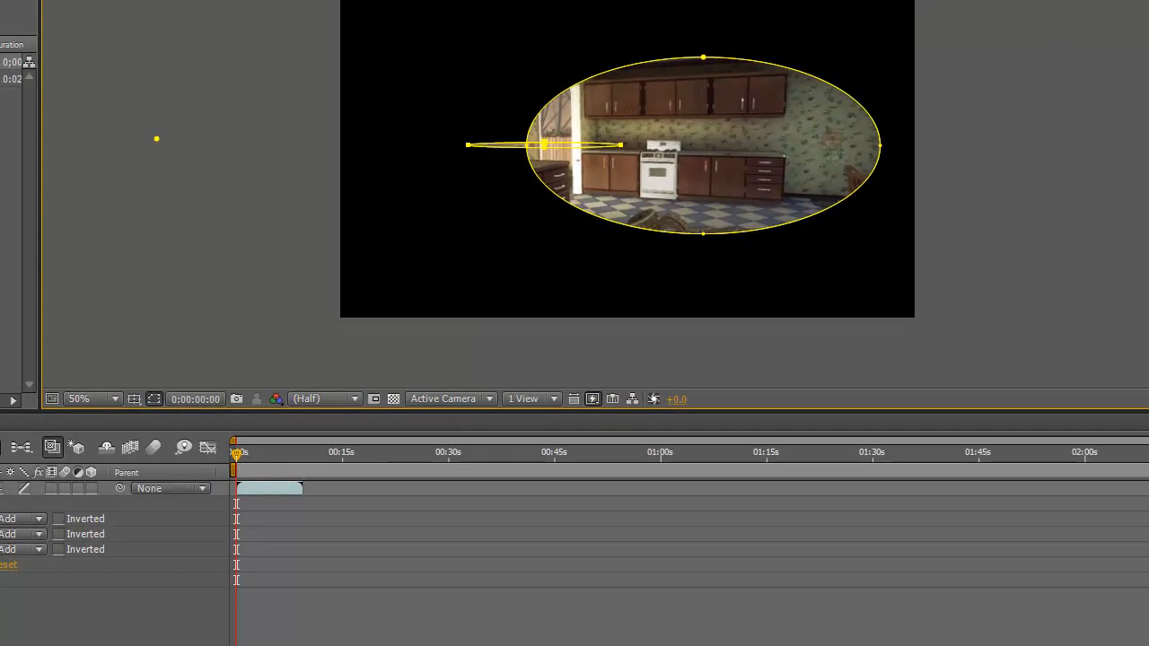
pyautogui.click(58, 518)
pyautogui.click(76, 588)
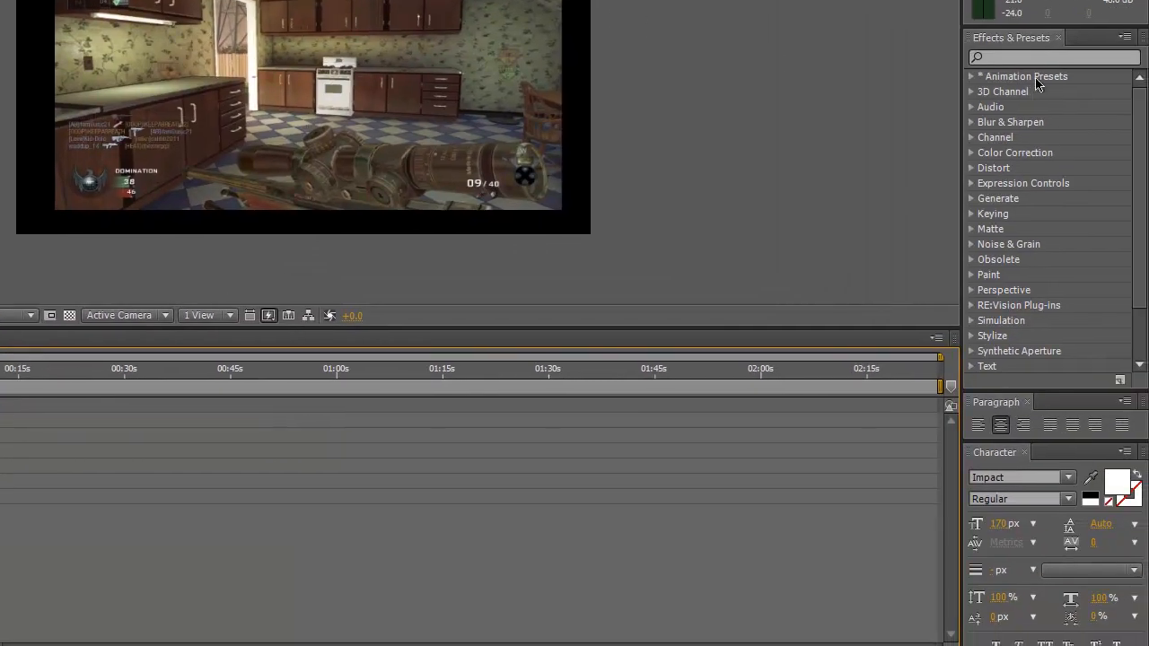
# Search the effects library for "curves" and apply the Curves color correction effect to the gameplay clip.
pyautogui.click(1001, 40)
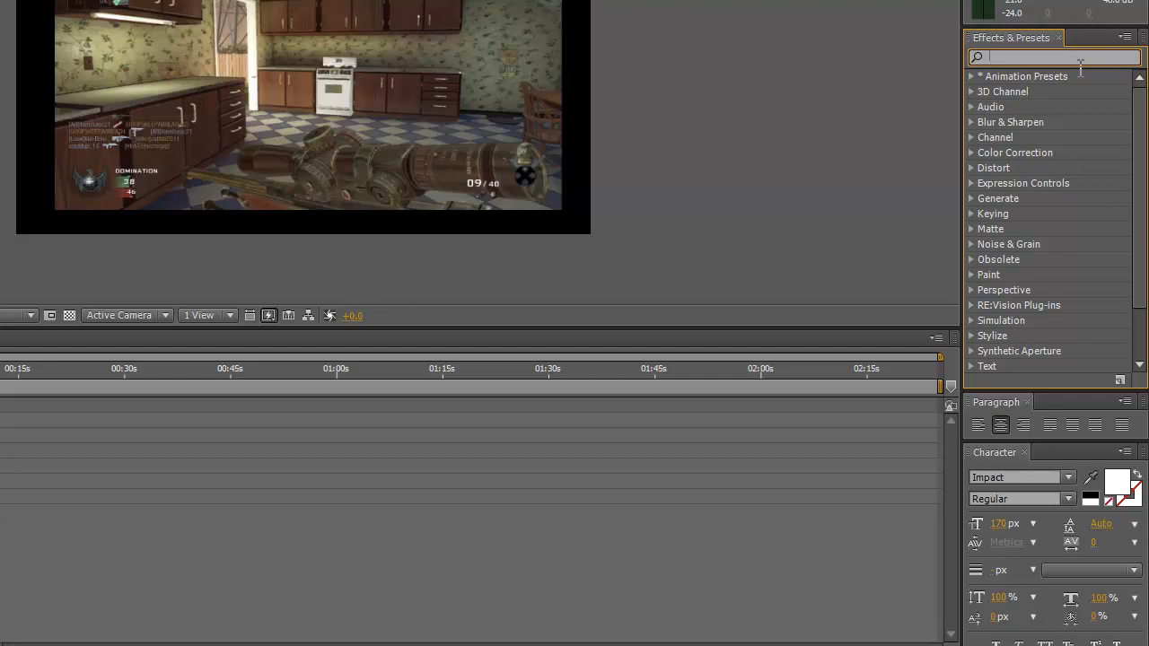
pyautogui.write('curve')
pyautogui.write('s')
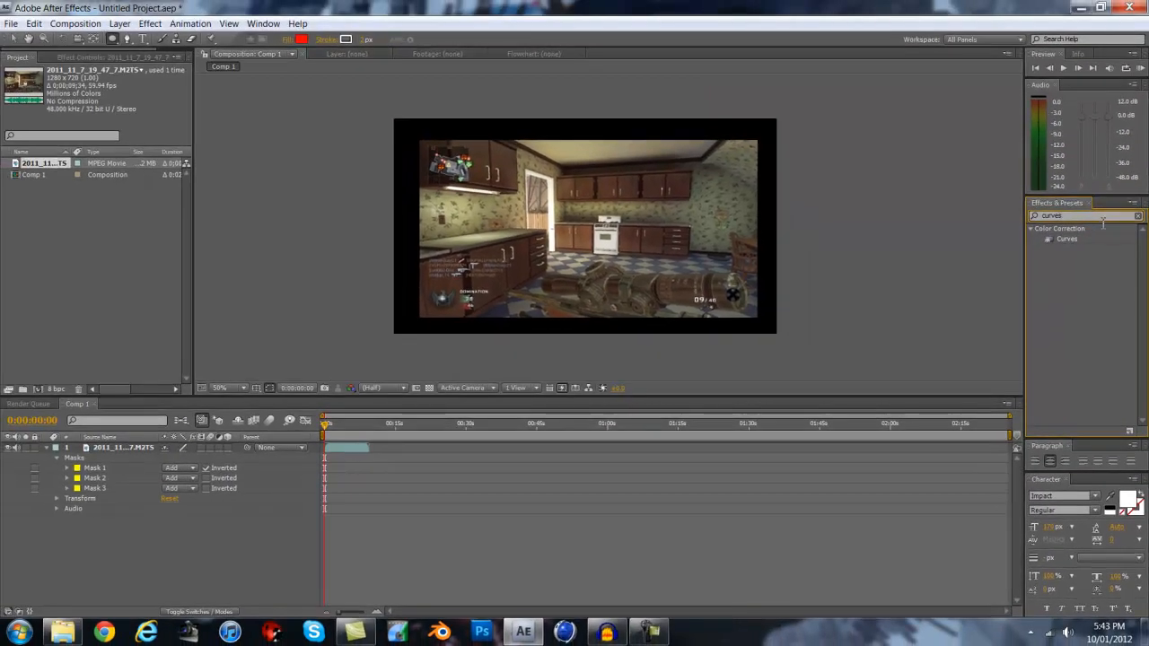
pyautogui.moveTo(1057, 240); pyautogui.dragTo(386, 447)
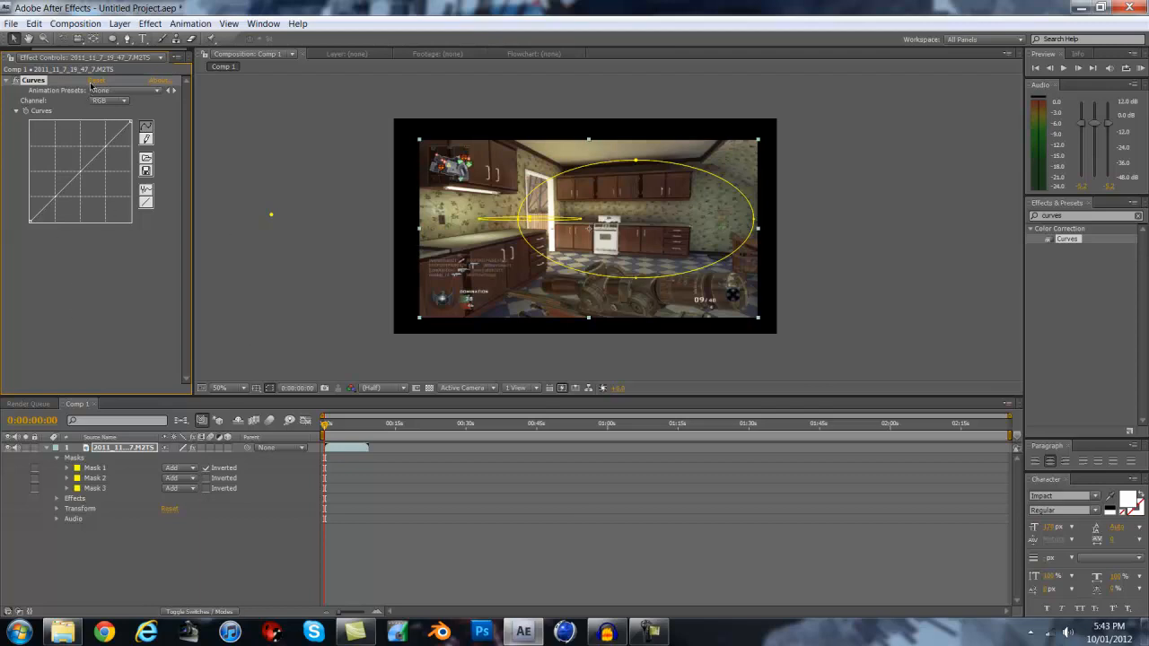
# Undo the Curves effect, all the masks and the scale and position changes so the clip fills the composition frame again.
pyautogui.hotkey('ctrl', 'z')
pyautogui.hotkey('ctrl', 'z')
pyautogui.hotkey('ctrl', 'z')
pyautogui.hotkey('ctrl', 'z')
pyautogui.hotkey('ctrl', 'z')
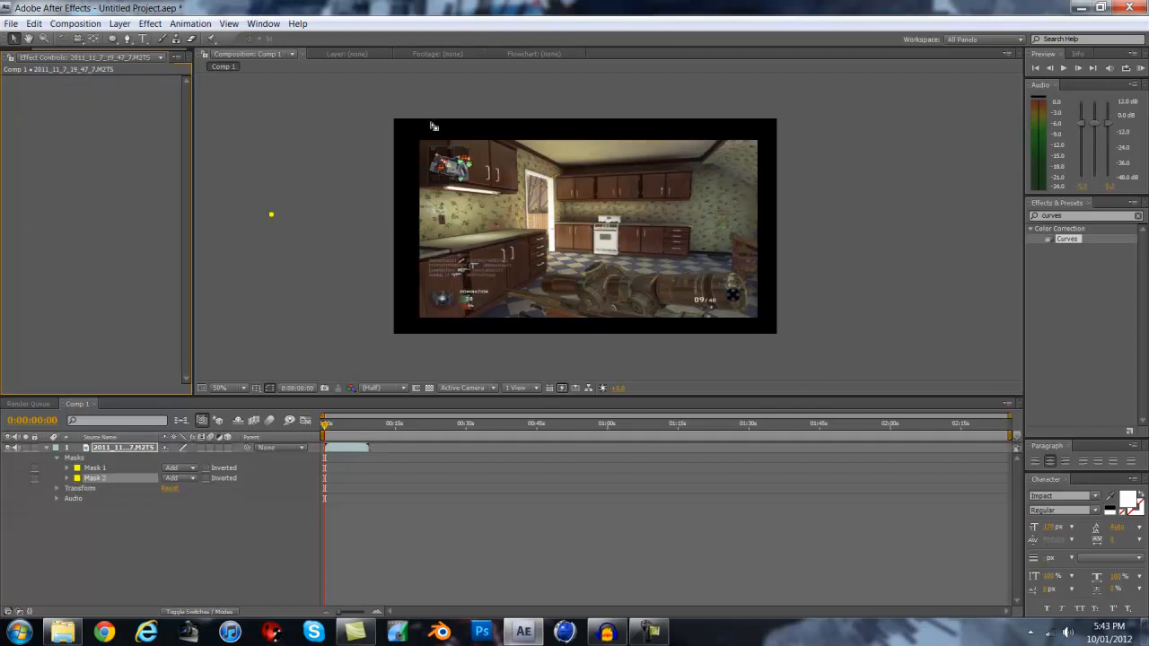
pyautogui.hotkey('ctrl', 'z')
pyautogui.hotkey('ctrl', 'z')
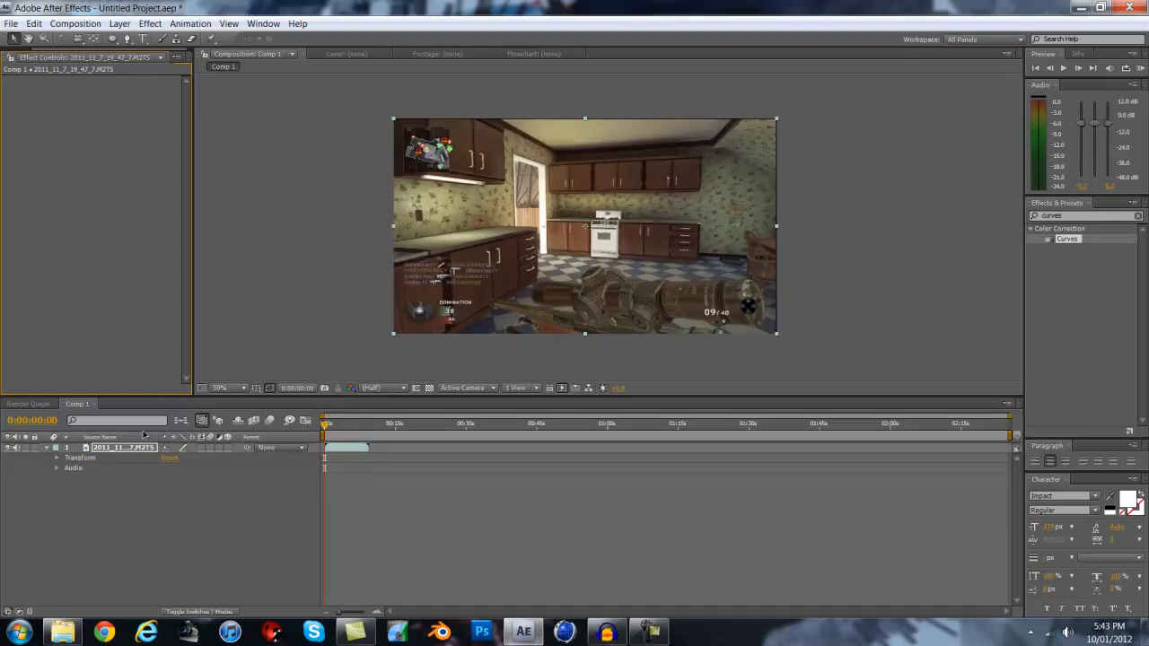
# Try rotating the clip counterclockwise by about 9 degrees with its transform properties, and undo the rotation.
pyautogui.click(46, 448)
pyautogui.click(48, 448)
pyautogui.click(54, 459)
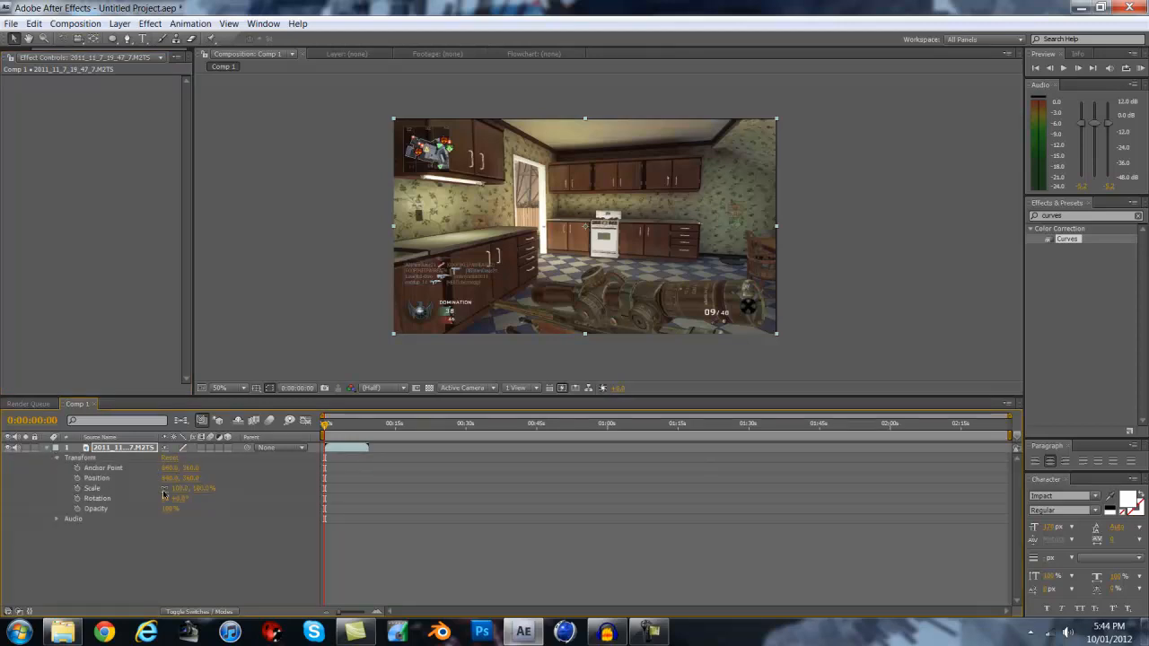
pyautogui.moveTo(171, 499)
pyautogui.mouseDown()
pyautogui.moveTo(287, 498)
pyautogui.moveTo(150, 506)
pyautogui.moveTo(179, 507)
pyautogui.mouseUp()
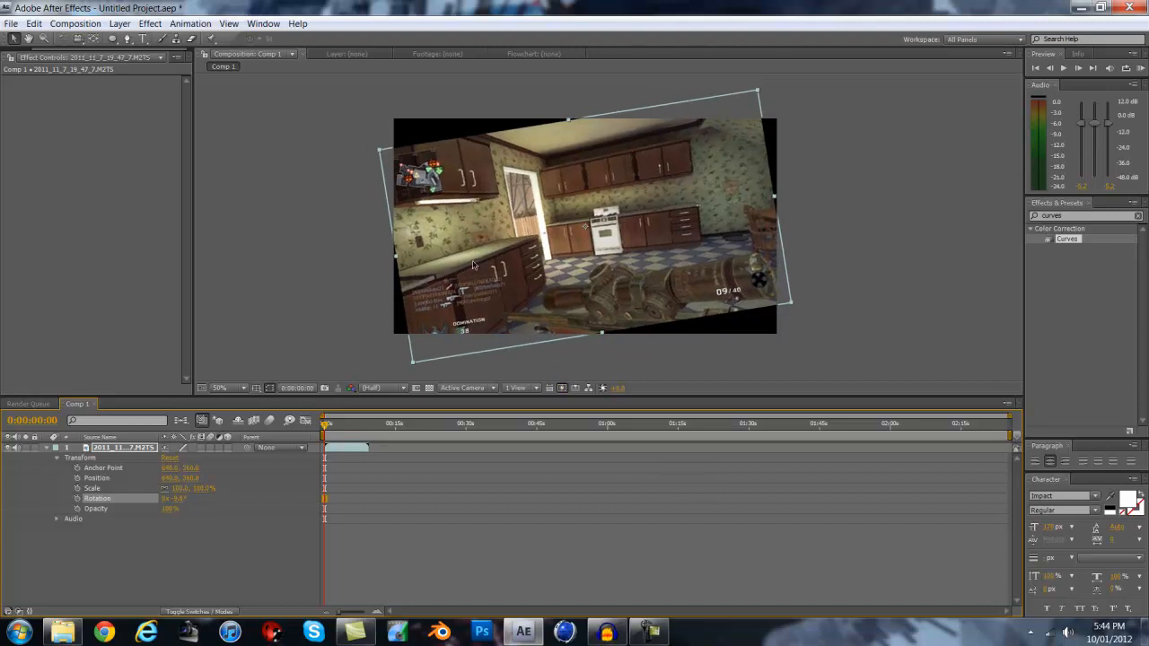
pyautogui.hotkey('ctrl', 'z')
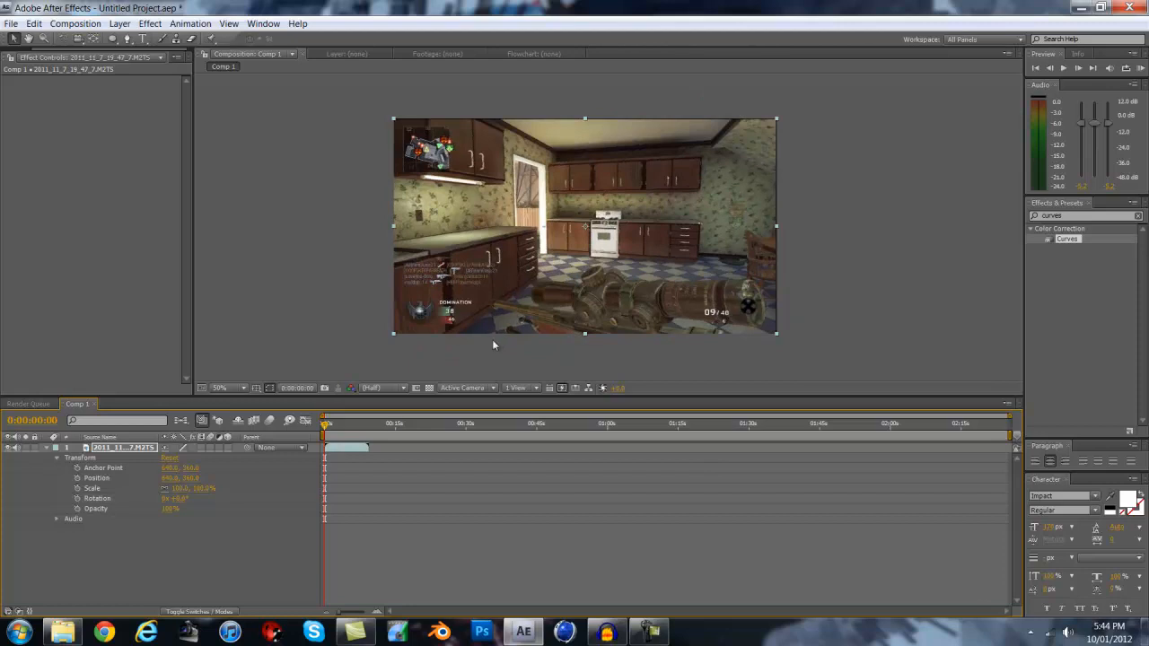
# Move the current time to 0:00:01:04 and trim the clip's beginning to that point, keeping the composition in view.
pyautogui.moveTo(325, 428); pyautogui.dragTo(331, 431)
pyautogui.doubleClick(330, 448)
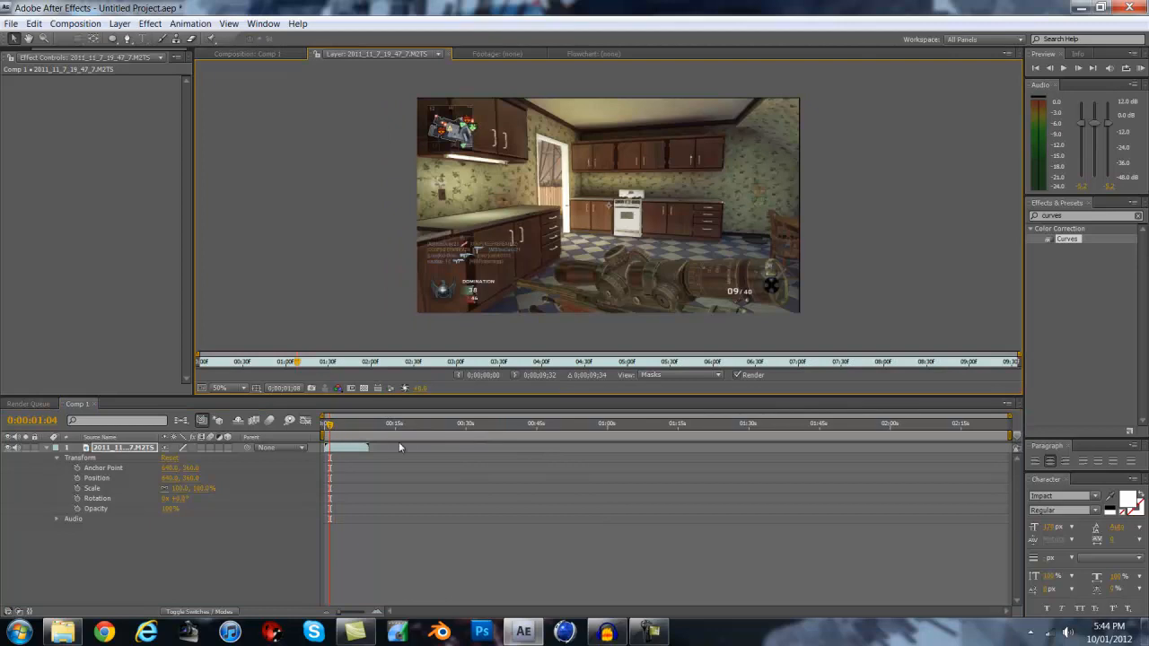
pyautogui.click(261, 56)
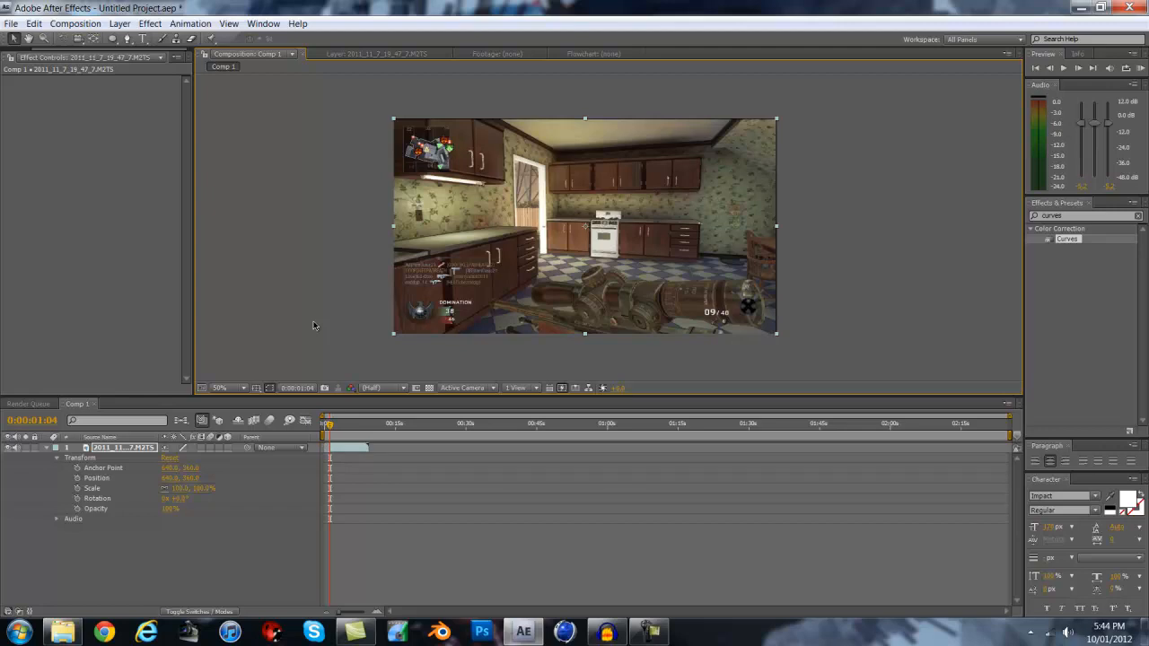
# Split the clip layer at 0:00:05:06.
pyautogui.click(330, 426)
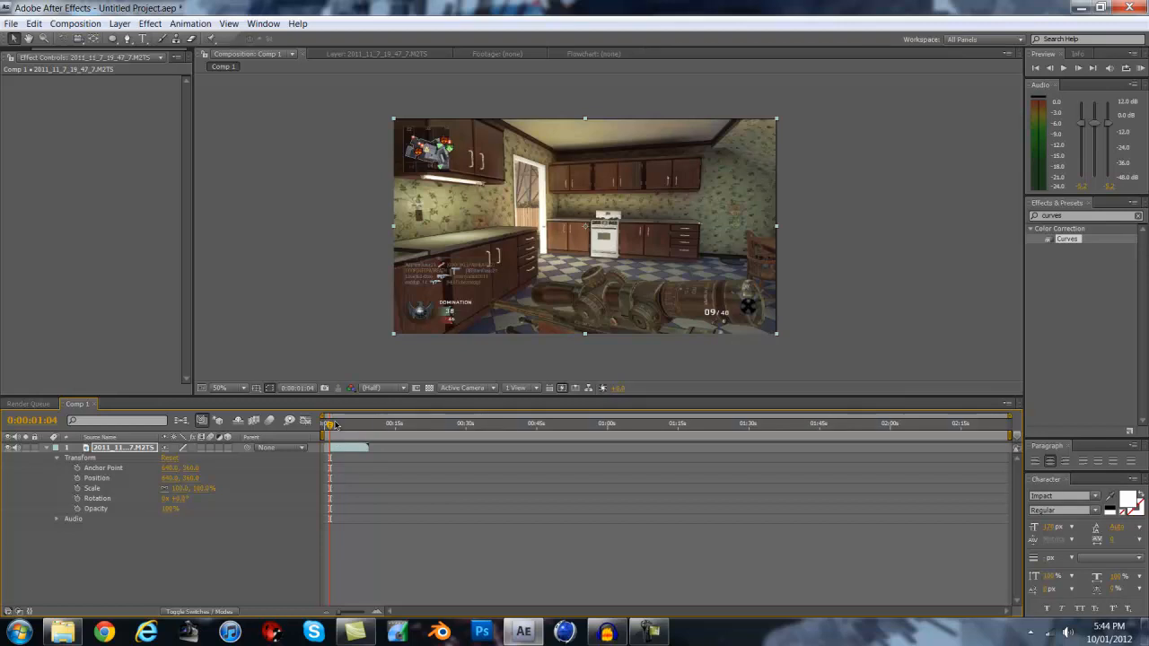
pyautogui.moveTo(355, 422); pyautogui.dragTo(363, 425)
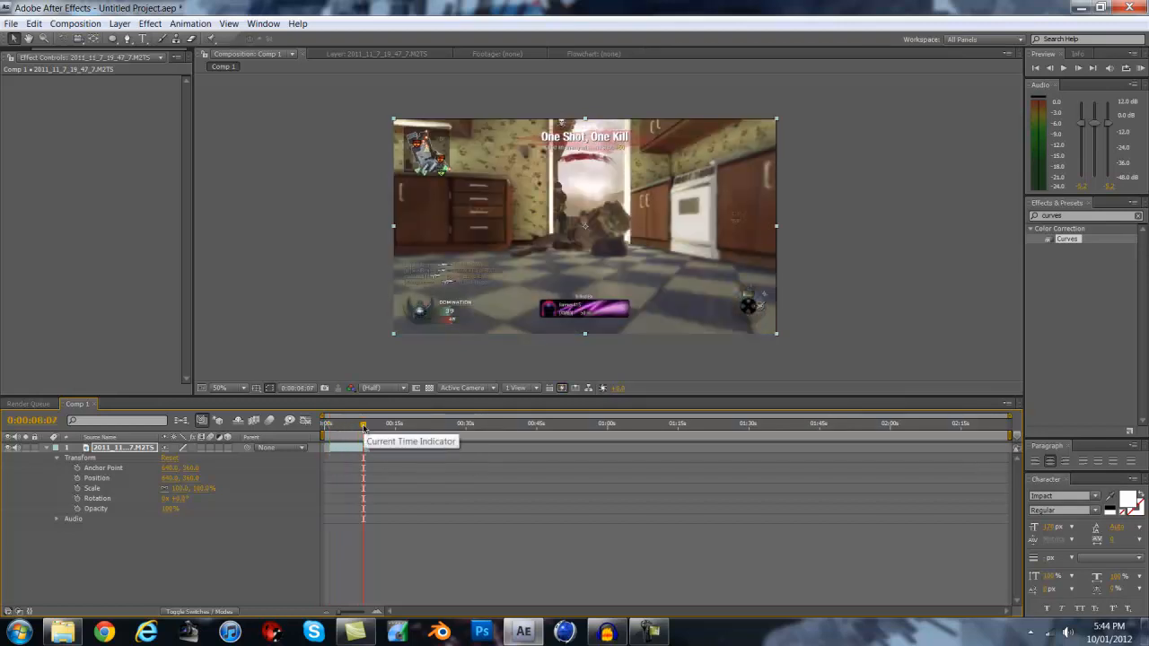
pyautogui.moveTo(363, 425)
pyautogui.mouseDown()
pyautogui.moveTo(325, 426)
pyautogui.moveTo(418, 426)
pyautogui.moveTo(360, 426)
pyautogui.mouseUp()
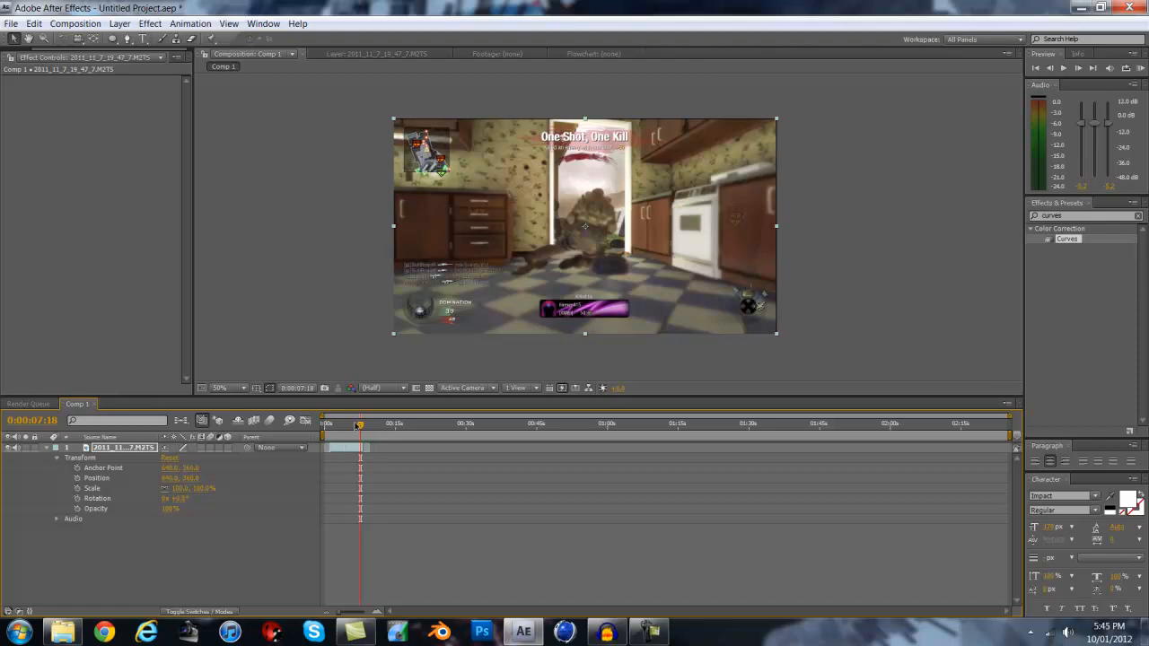
pyautogui.moveTo(355, 424); pyautogui.dragTo(349, 425)
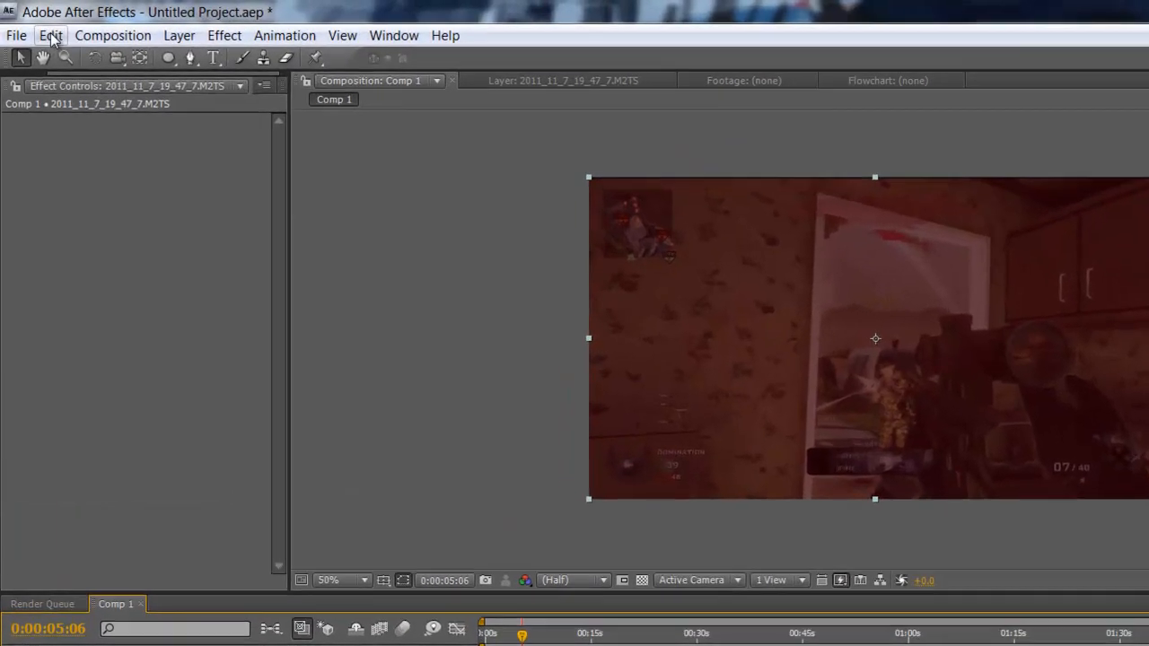
pyautogui.click(39, 27)
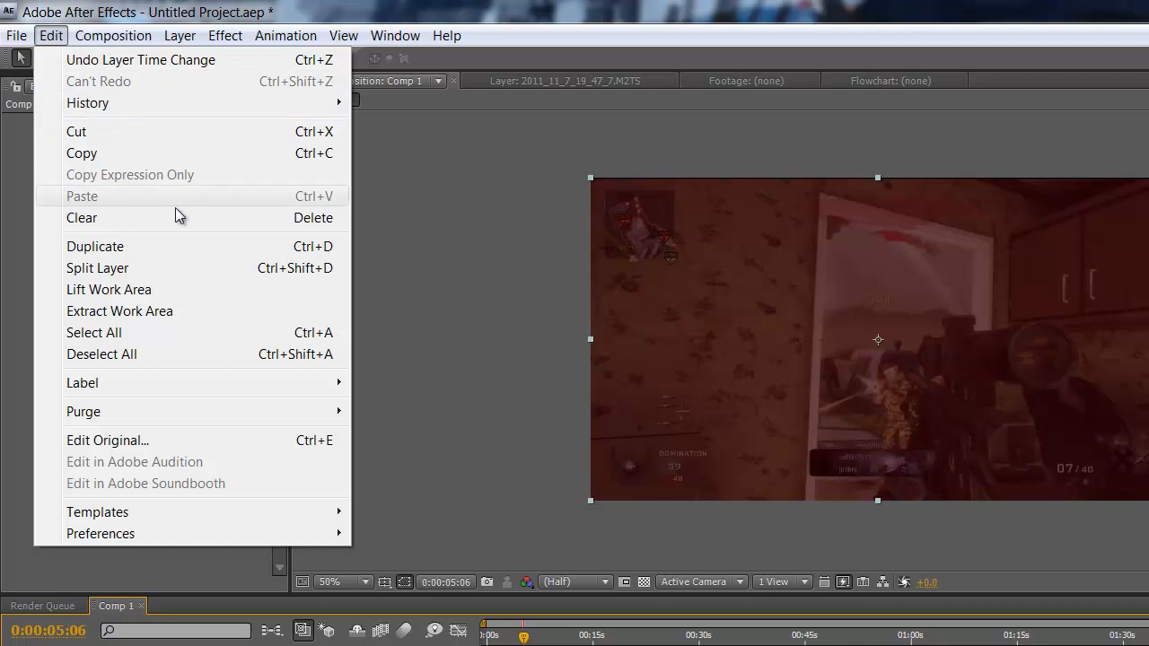
pyautogui.click(273, 271)
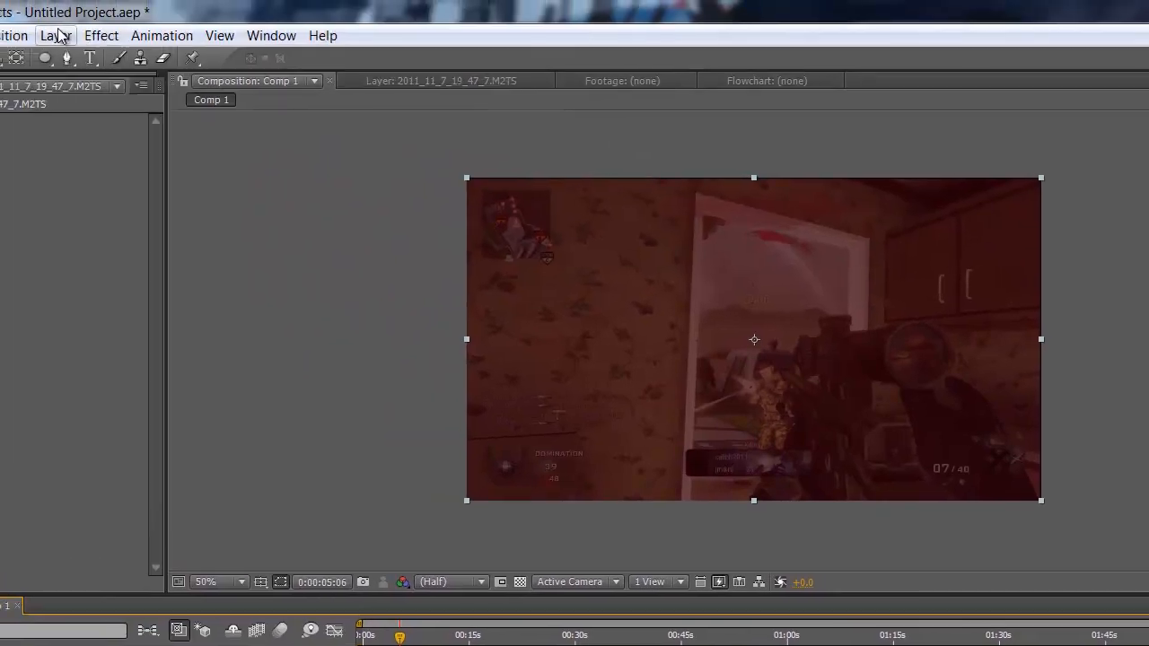
# Add a text layer reading a player handle followed by "is a boss", with the current time at 0:00:12:20.
pyautogui.click(57, 34)
pyautogui.moveTo(172, 61)
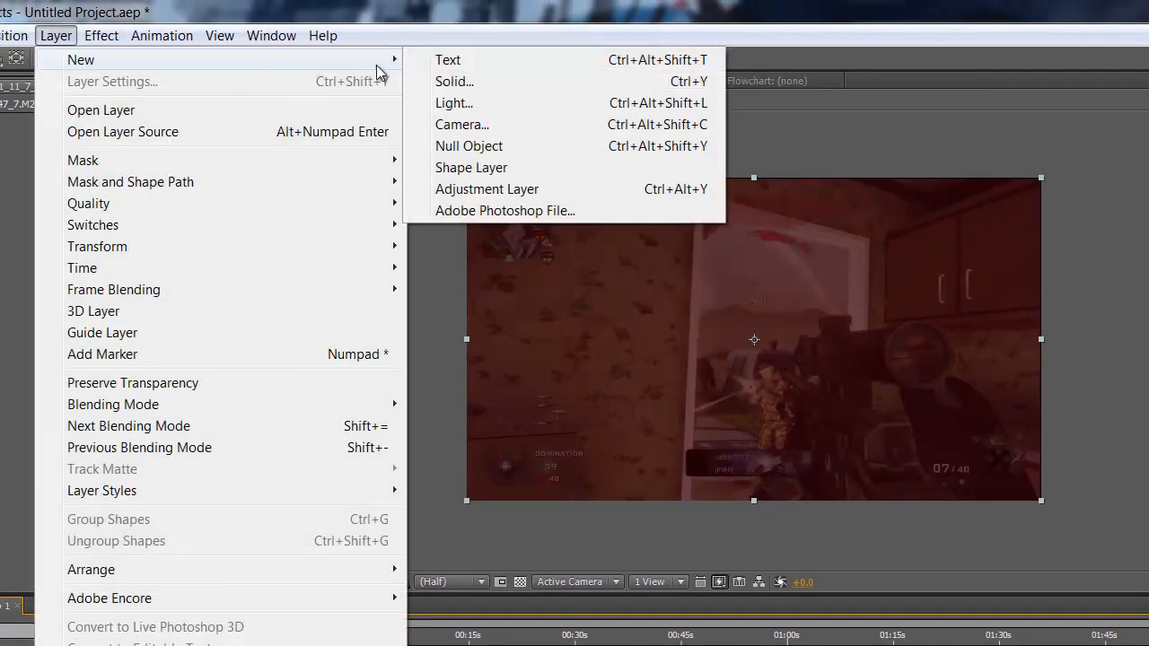
pyautogui.click(493, 65)
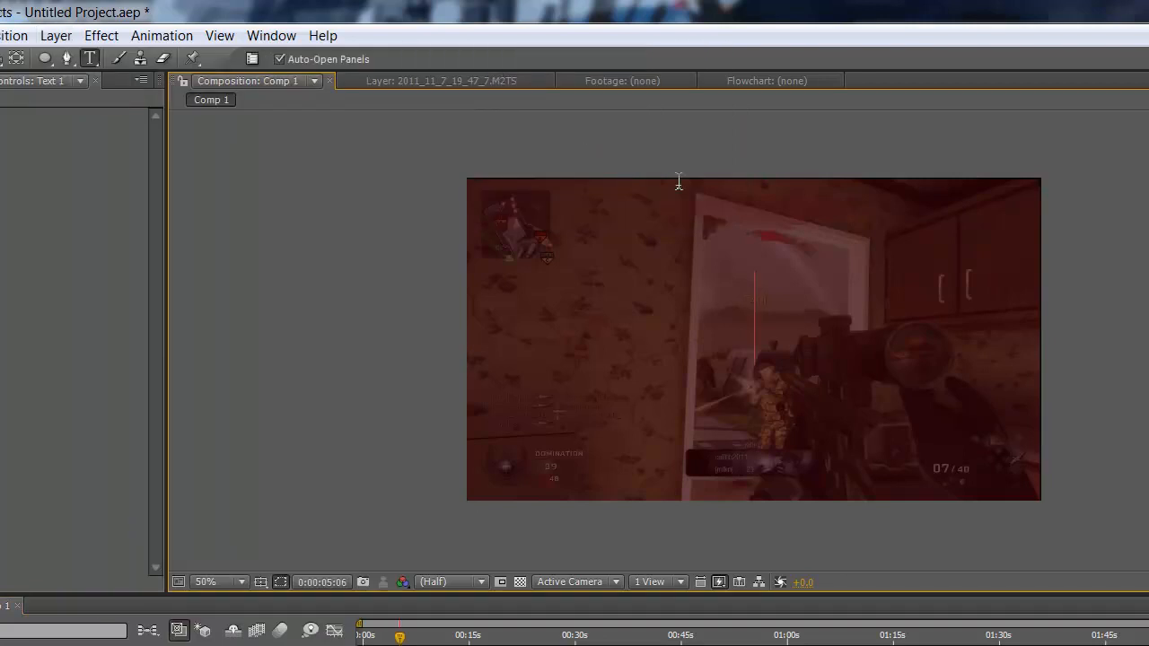
pyautogui.moveTo(440, 636)
pyautogui.mouseDown()
pyautogui.moveTo(544, 636)
pyautogui.moveTo(452, 636)
pyautogui.mouseUp()
pyautogui.click(409, 448)
pyautogui.doubleClick(409, 446)
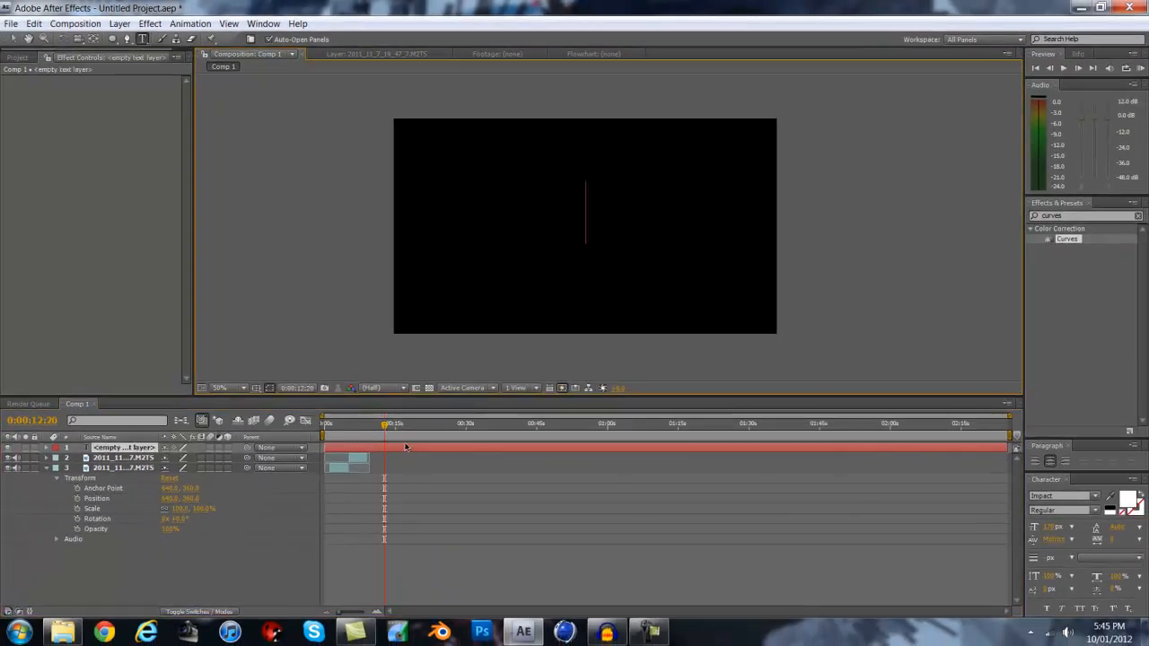
pyautogui.write('frampz is a boo')
pyautogui.press('BackSpace')
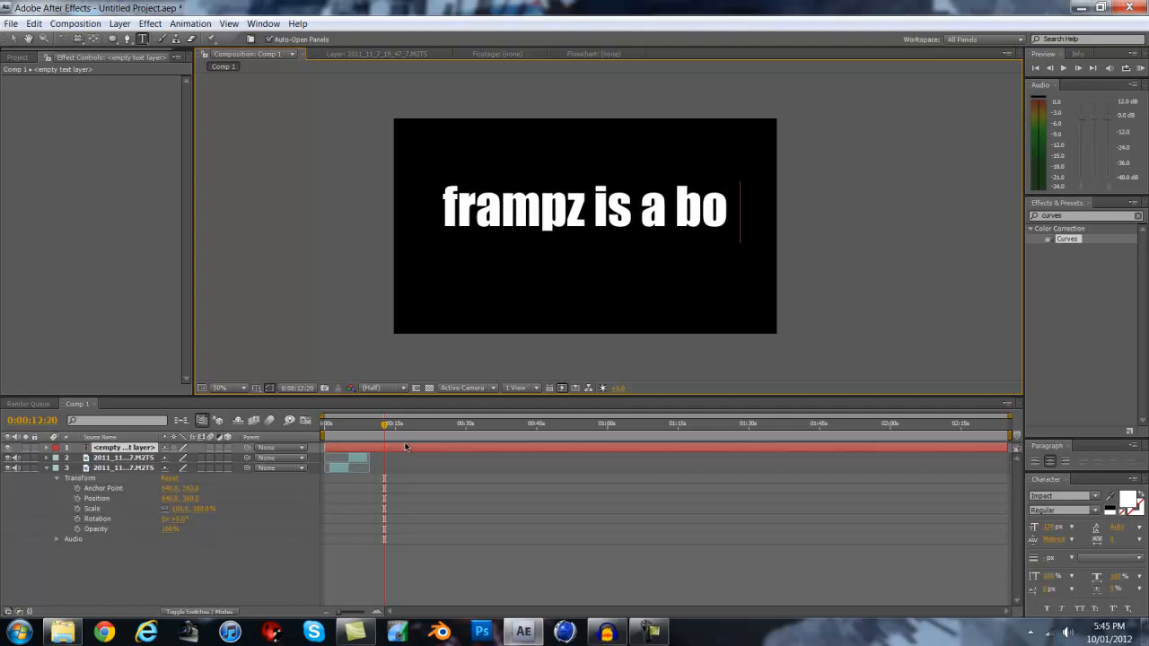
pyautogui.press('BackSpace')
pyautogui.write('ss')
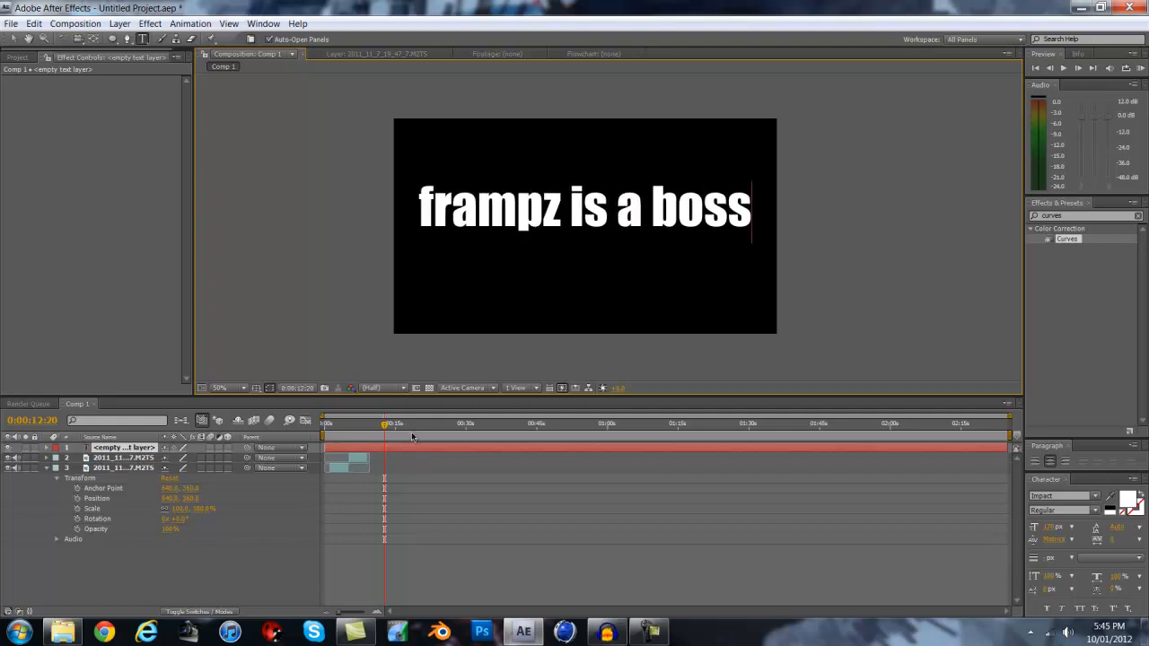
pyautogui.click(409, 445)
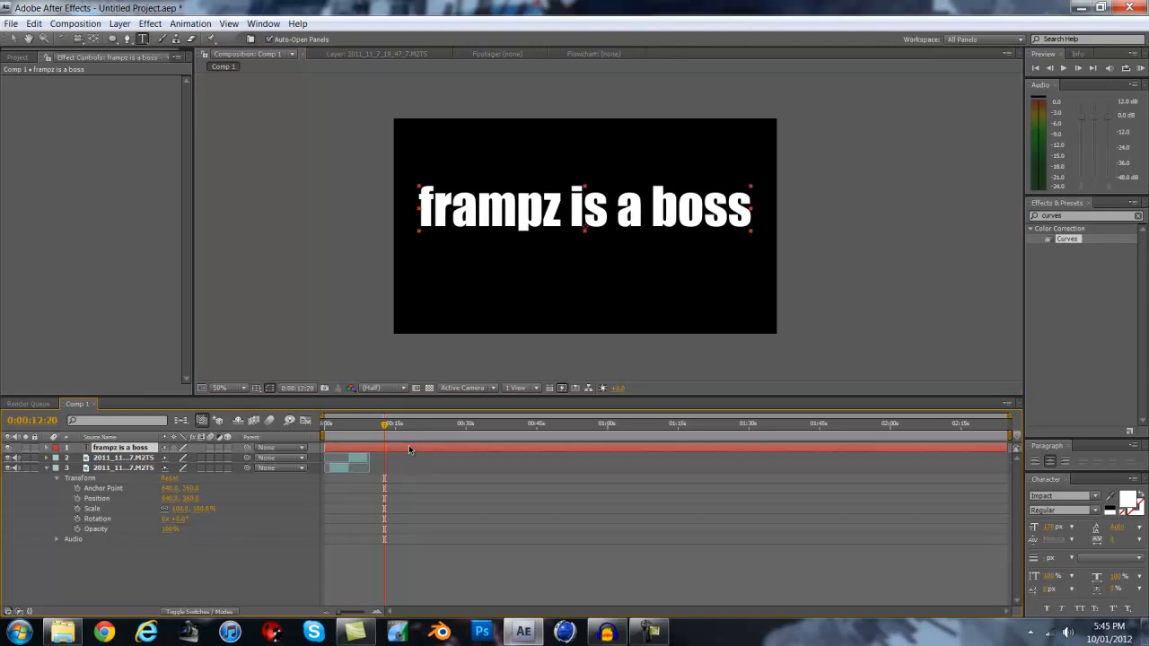
# Delete the new text layer from the composition.
pyautogui.rightClick(412, 447)
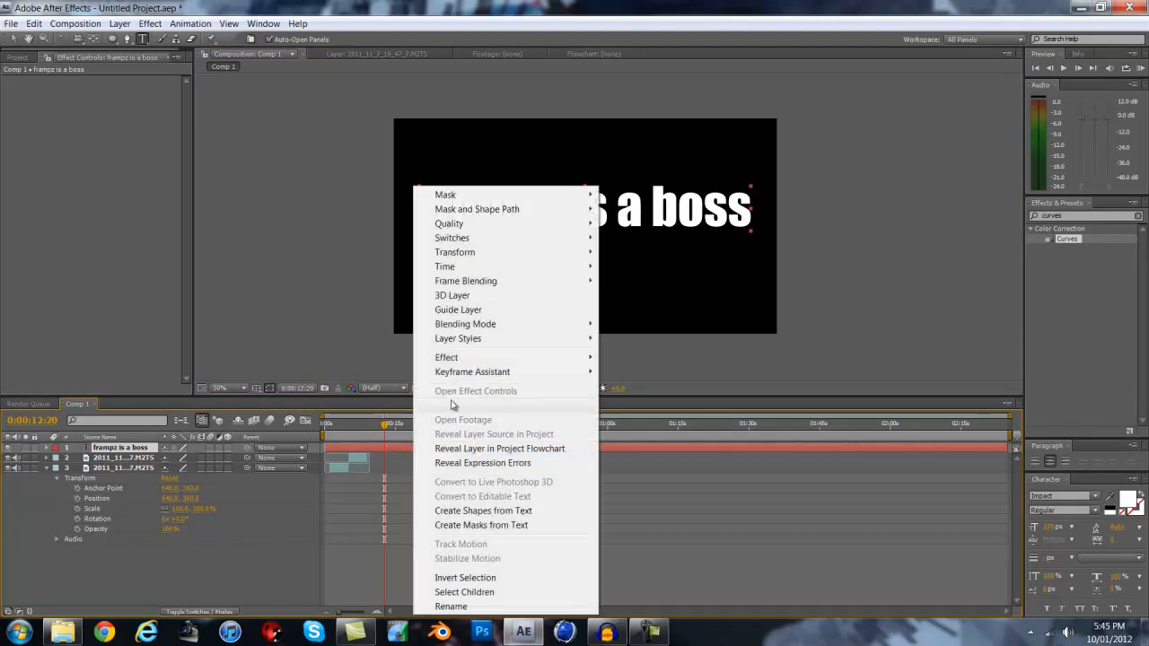
pyautogui.click(382, 449)
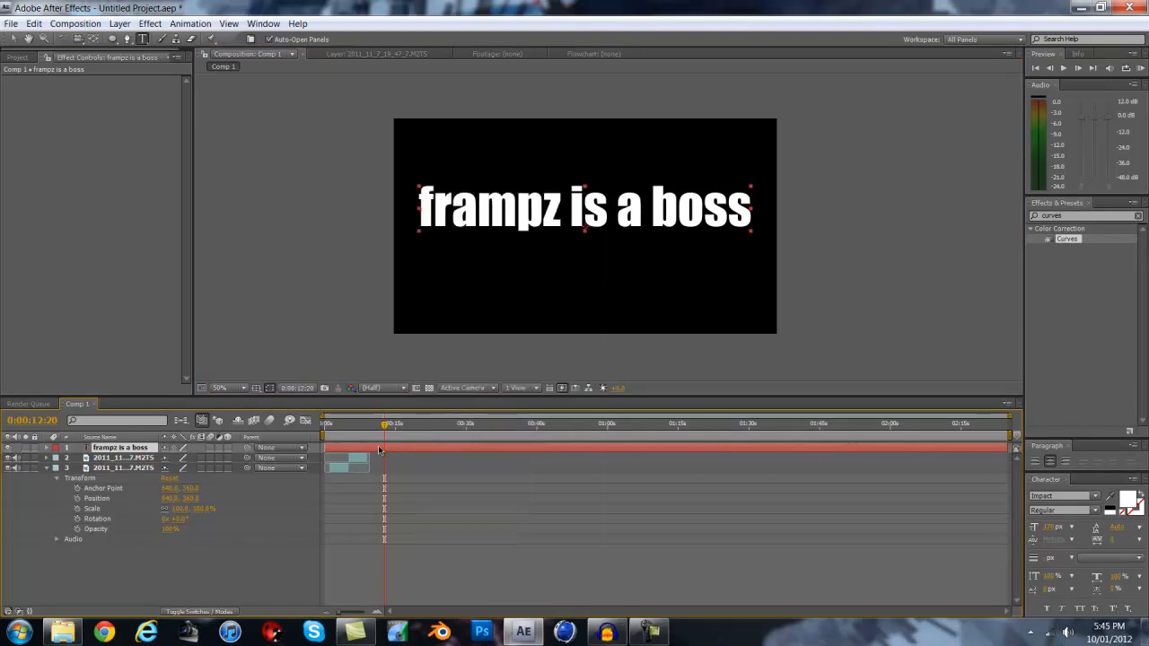
pyautogui.press('Delete')
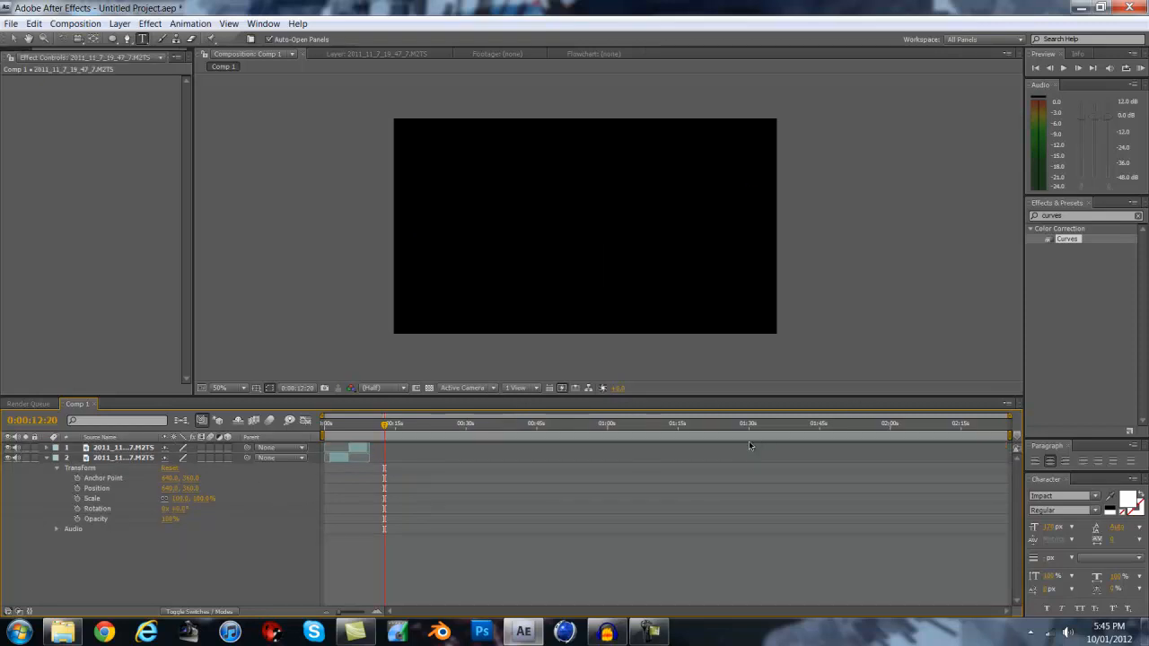
pyautogui.click(364, 453)
pyautogui.rightClick(364, 453)
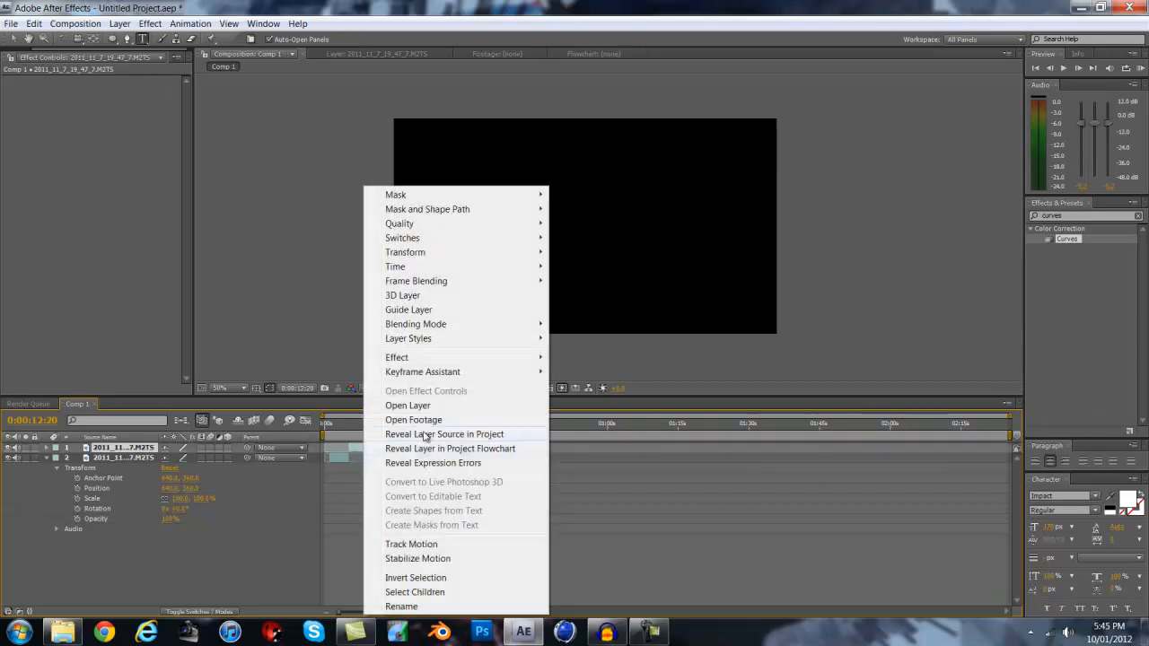
pyautogui.moveTo(442, 256)
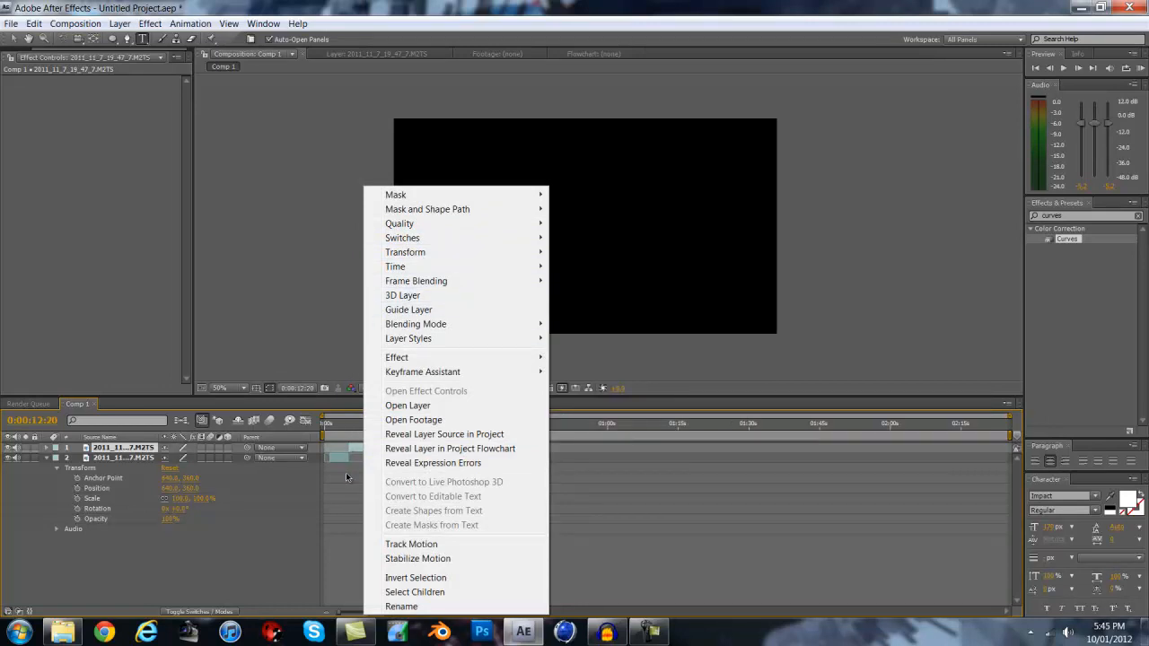
pyautogui.click(365, 447)
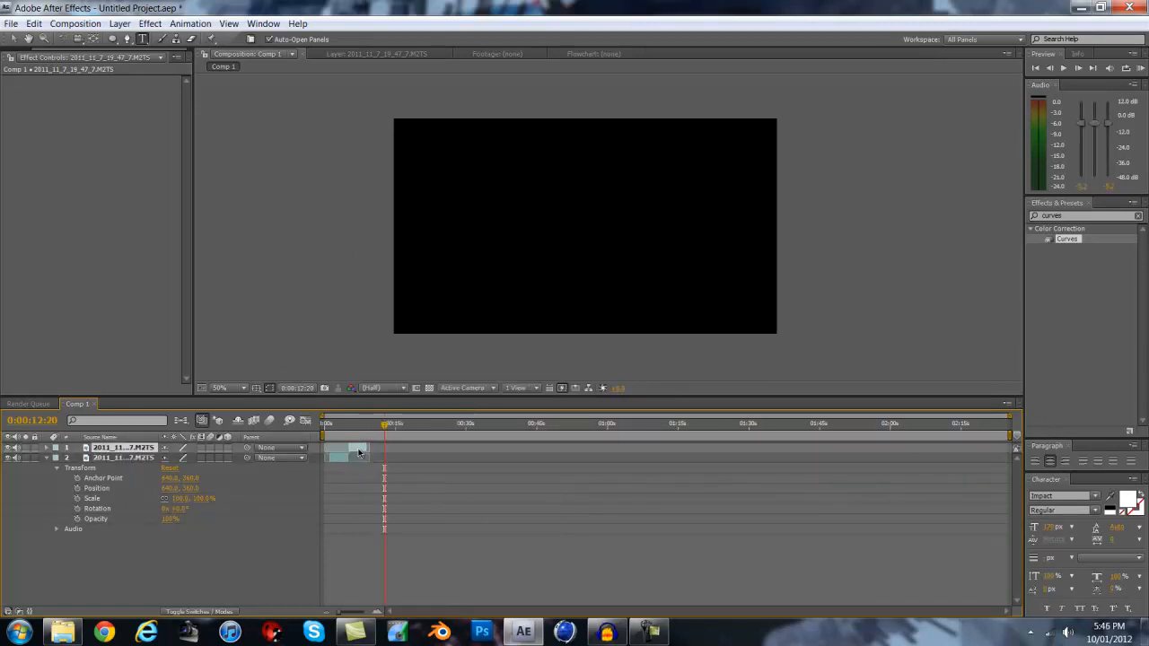
pyautogui.rightClick(361, 454)
pyautogui.click(583, 513)
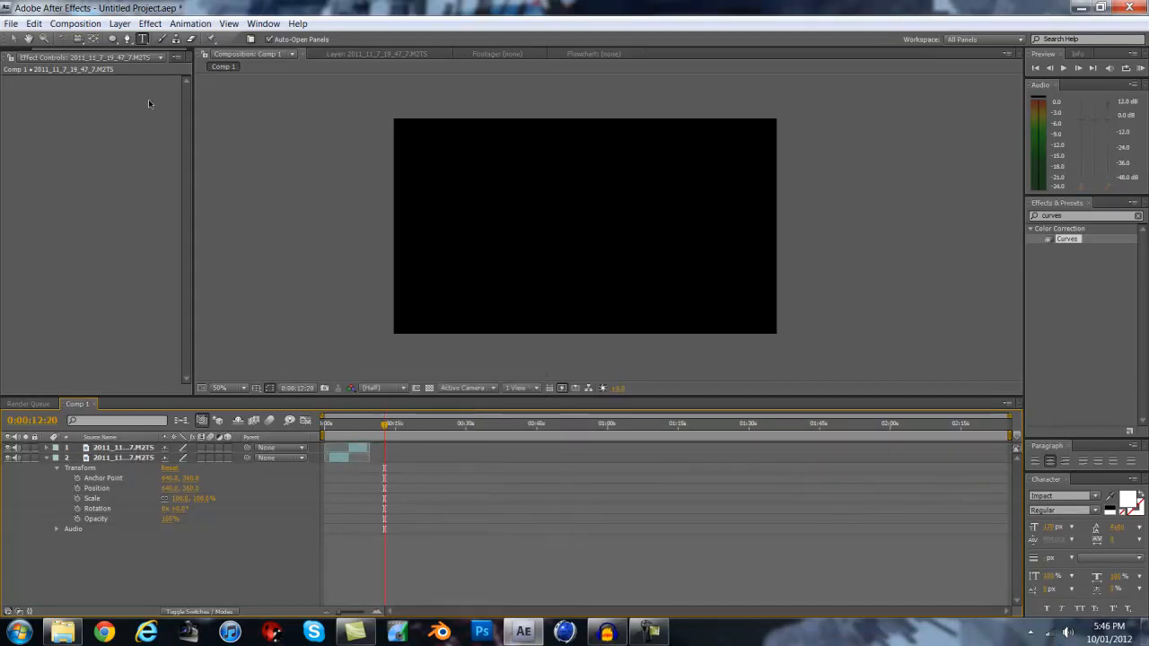
pyautogui.click(117, 23)
pyautogui.click(122, 24)
pyautogui.click(122, 25)
pyautogui.moveTo(182, 45)
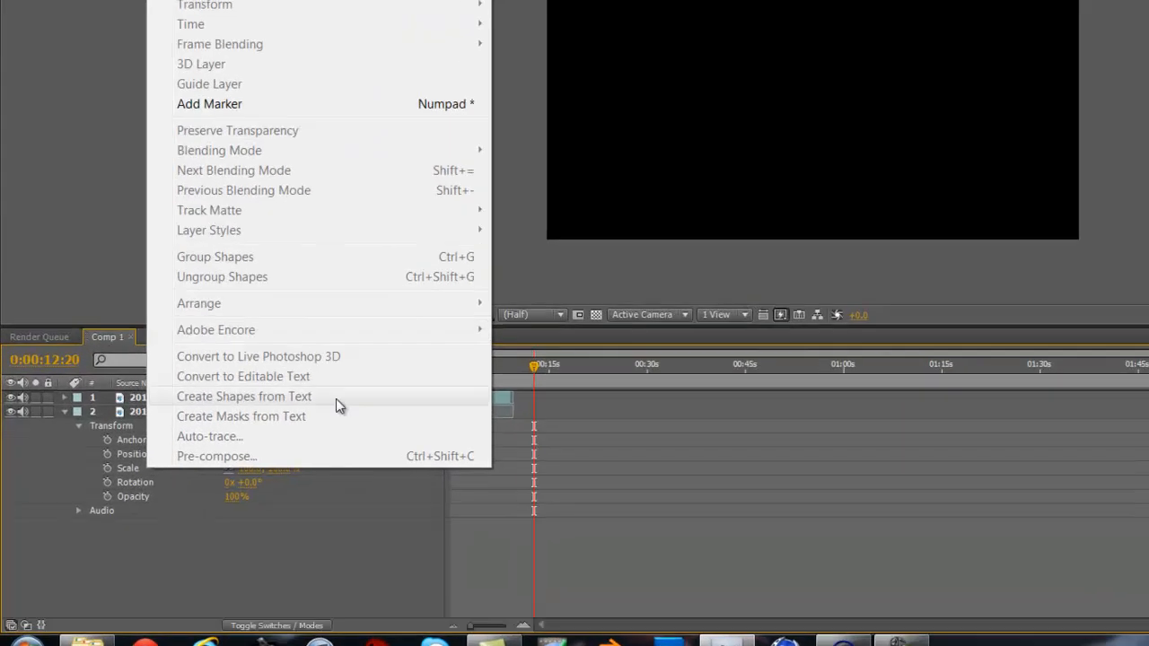
pyautogui.click(187, 563)
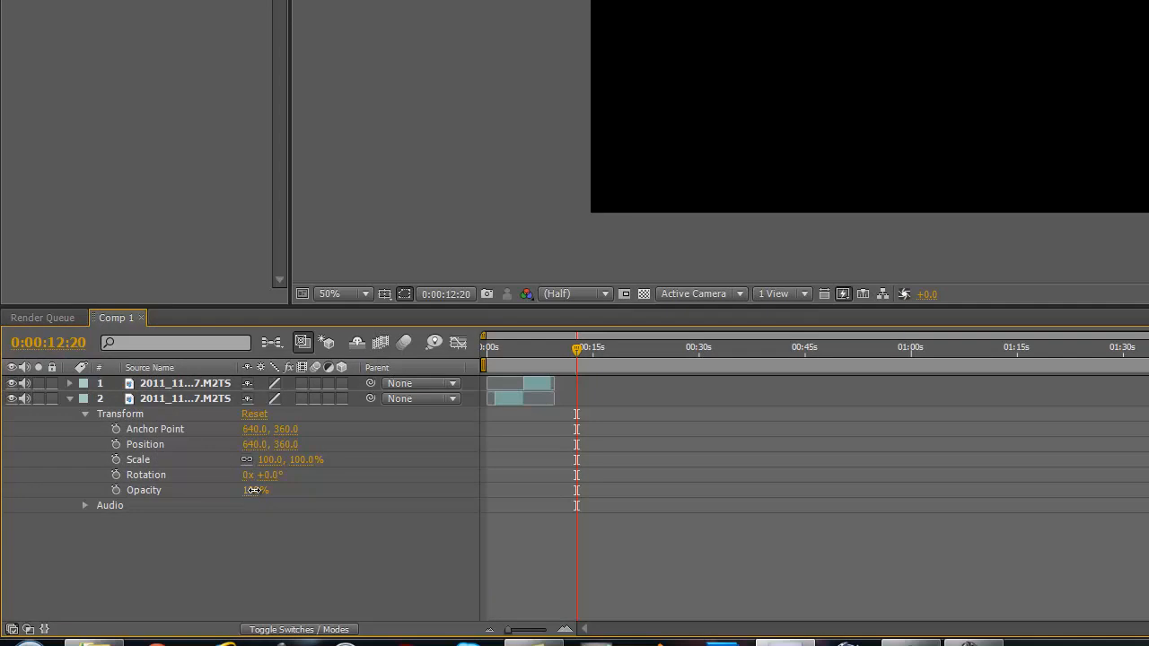
# Lower the opacity of the clip's first part to 74% and start opacity keyframing shortly before the split.
pyautogui.moveTo(253, 490); pyautogui.dragTo(183, 474)
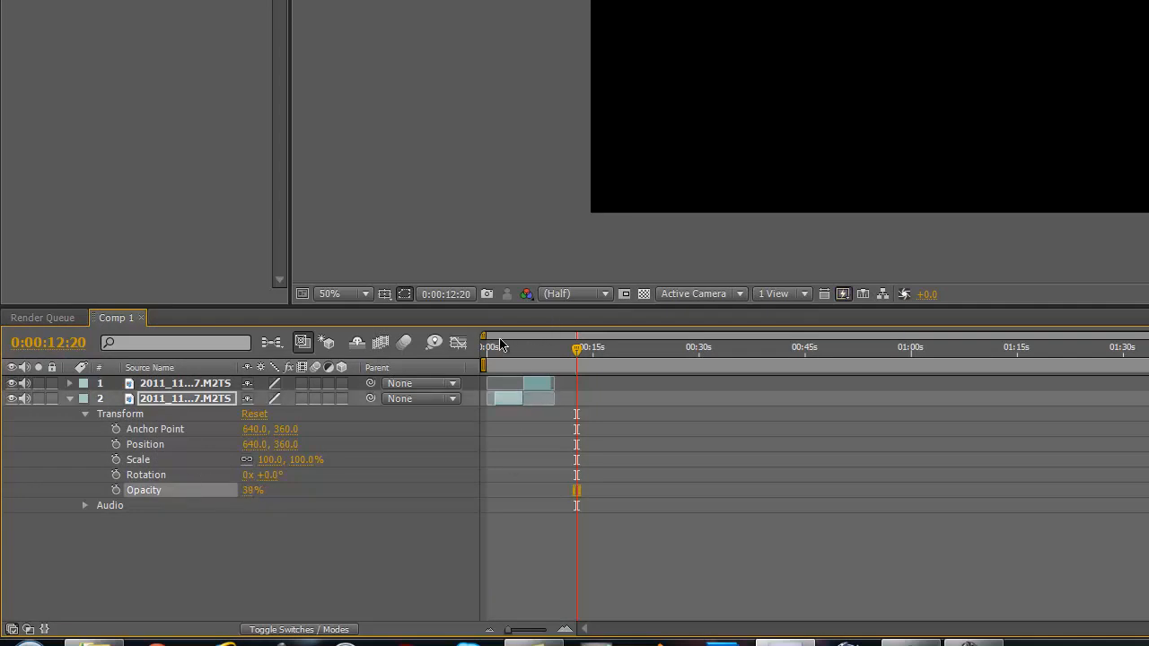
pyautogui.click(499, 349)
pyautogui.moveTo(499, 348); pyautogui.dragTo(512, 349)
pyautogui.moveTo(265, 486); pyautogui.dragTo(201, 477)
pyautogui.click(116, 490)
# Add an opacity keyframe of 100% at 0:00:04:13 on the same layer and move the current time to 0:00:05:13.
pyautogui.moveTo(511, 350); pyautogui.dragTo(520, 362)
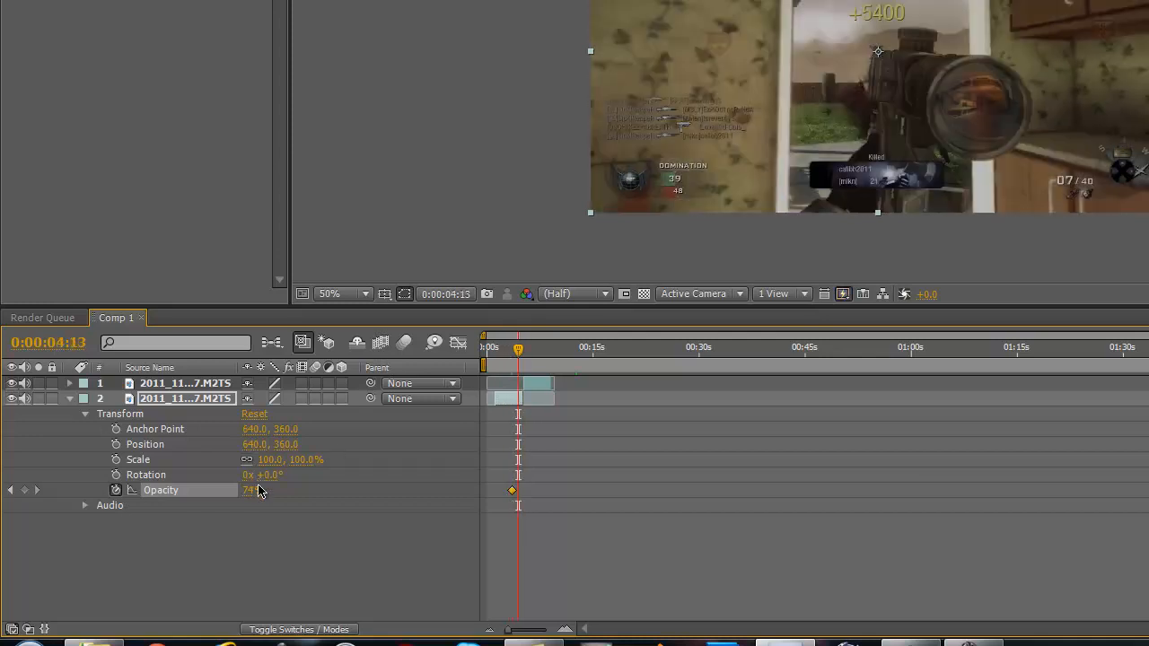
pyautogui.click(25, 490)
pyautogui.moveTo(253, 490); pyautogui.dragTo(301, 495)
pyautogui.moveTo(518, 350)
pyautogui.mouseDown()
pyautogui.moveTo(500, 351)
pyautogui.moveTo(527, 355)
pyautogui.mouseUp()
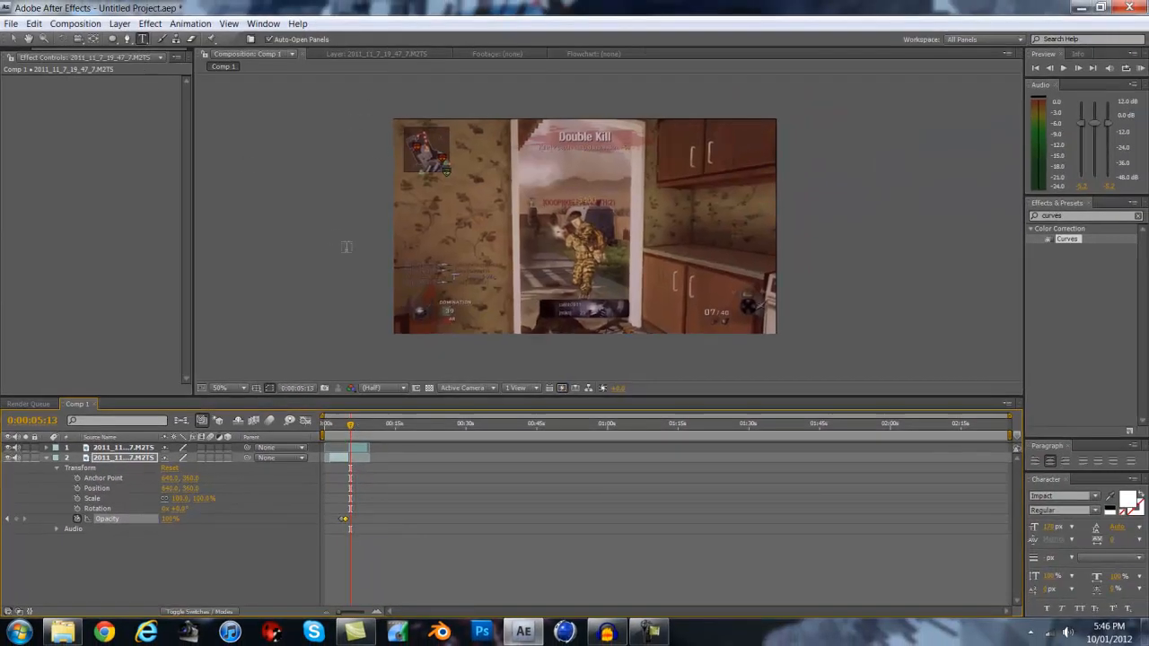
pyautogui.scroll(1, 357, 264)
pyautogui.scroll(-5, 359, 265)
pyautogui.scroll(4, 358, 266)
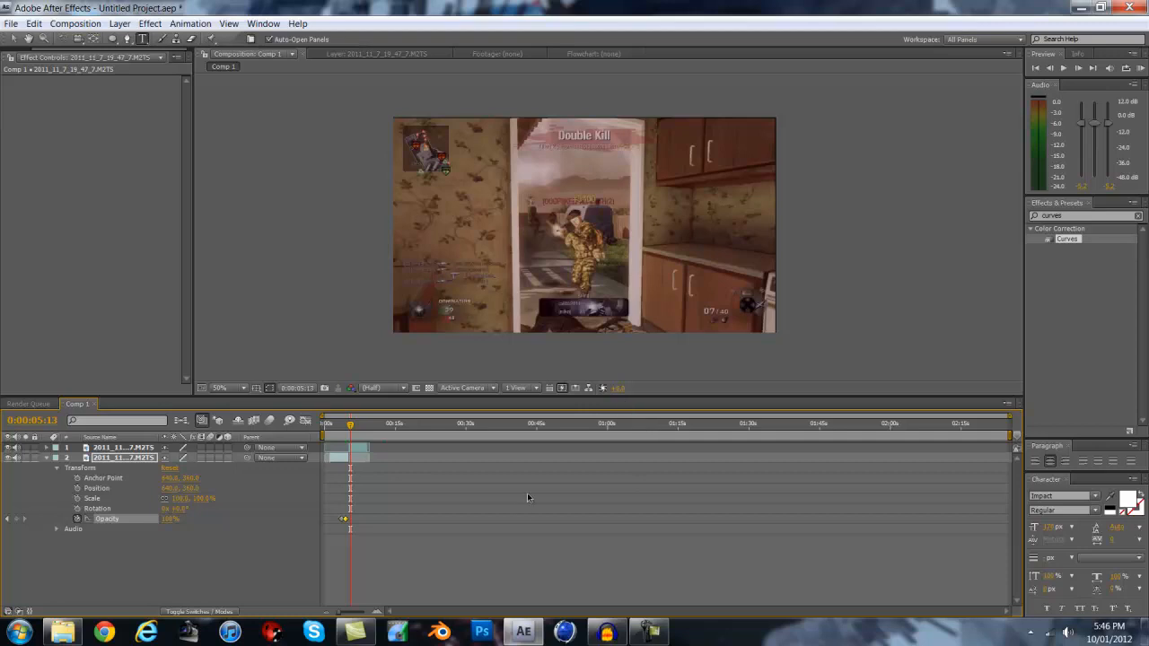
# View the clip's first part on its own as a layer and set its in point to 0;00;03;34.
pyautogui.click(355, 56)
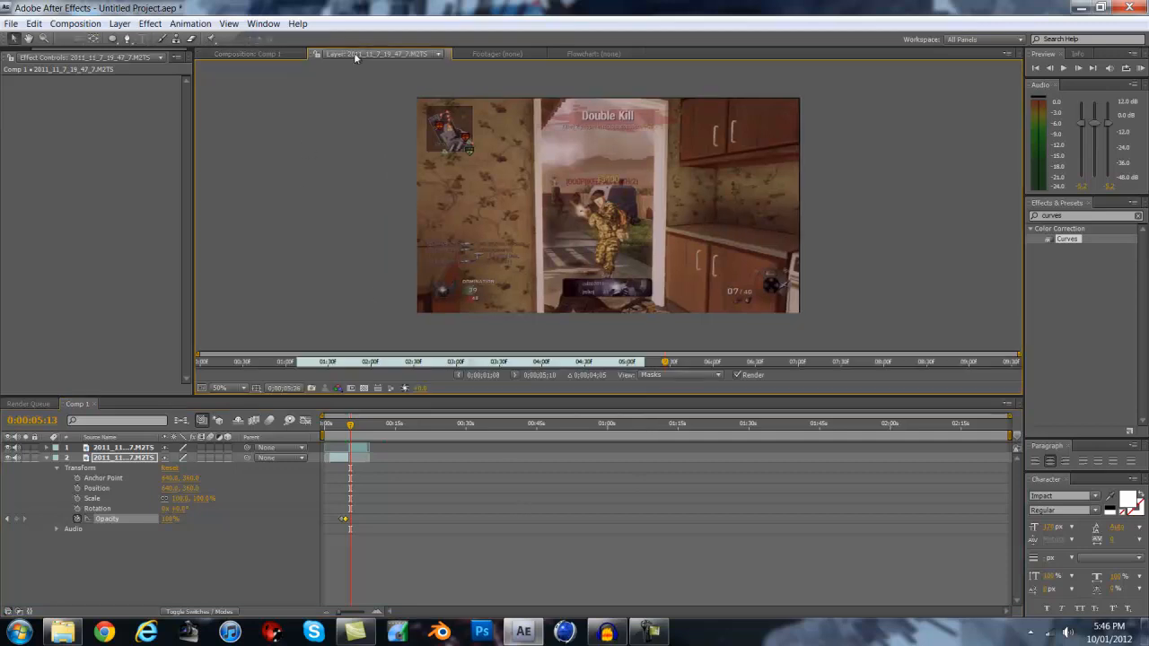
pyautogui.click(459, 375)
pyautogui.moveTo(666, 365); pyautogui.dragTo(504, 364)
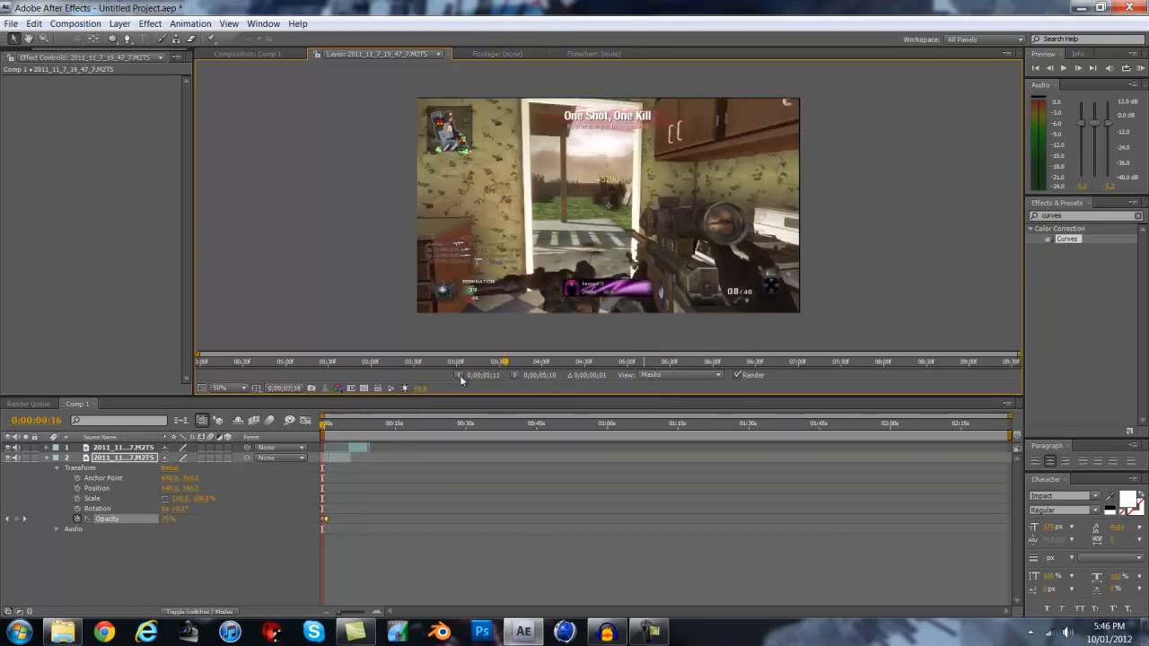
pyautogui.click(459, 375)
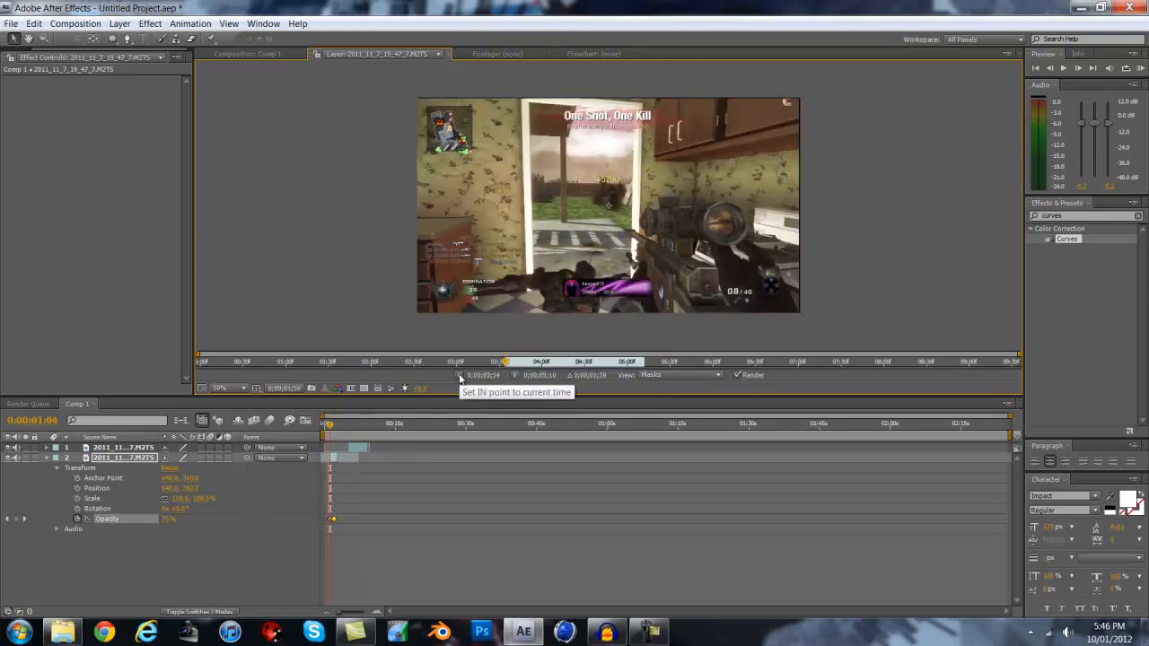
# Set the layer's out point to 0;00;04;50 and its in point to 0;00;03;58.
pyautogui.moveTo(522, 364); pyautogui.dragTo(614, 364)
pyautogui.click(515, 376)
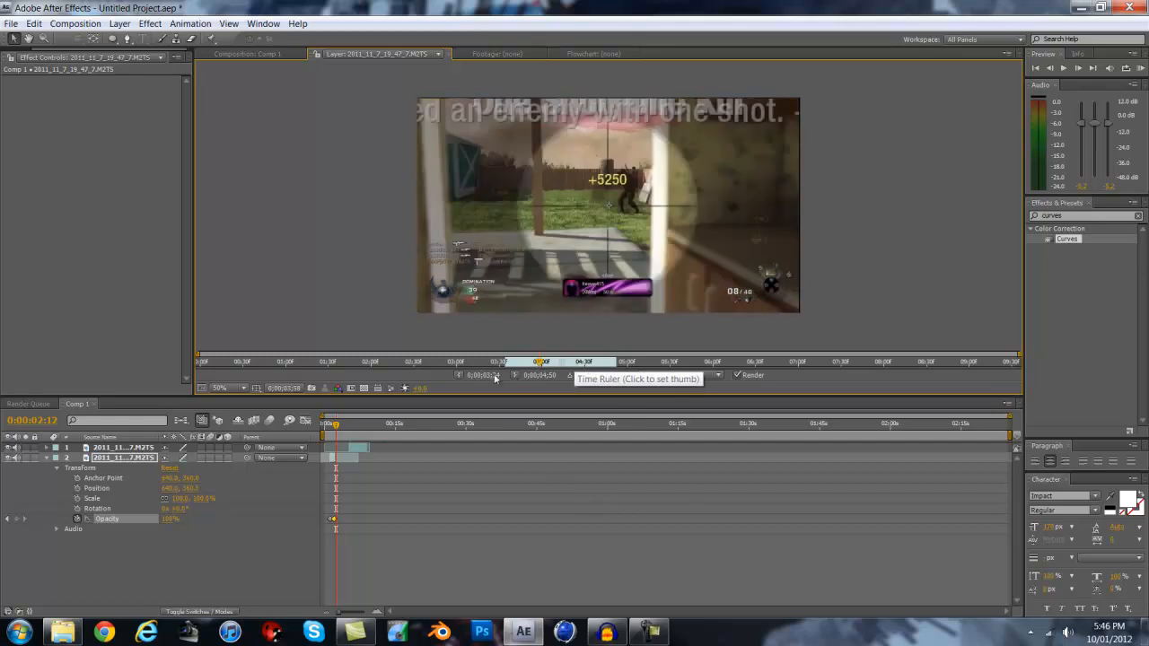
pyautogui.click(459, 375)
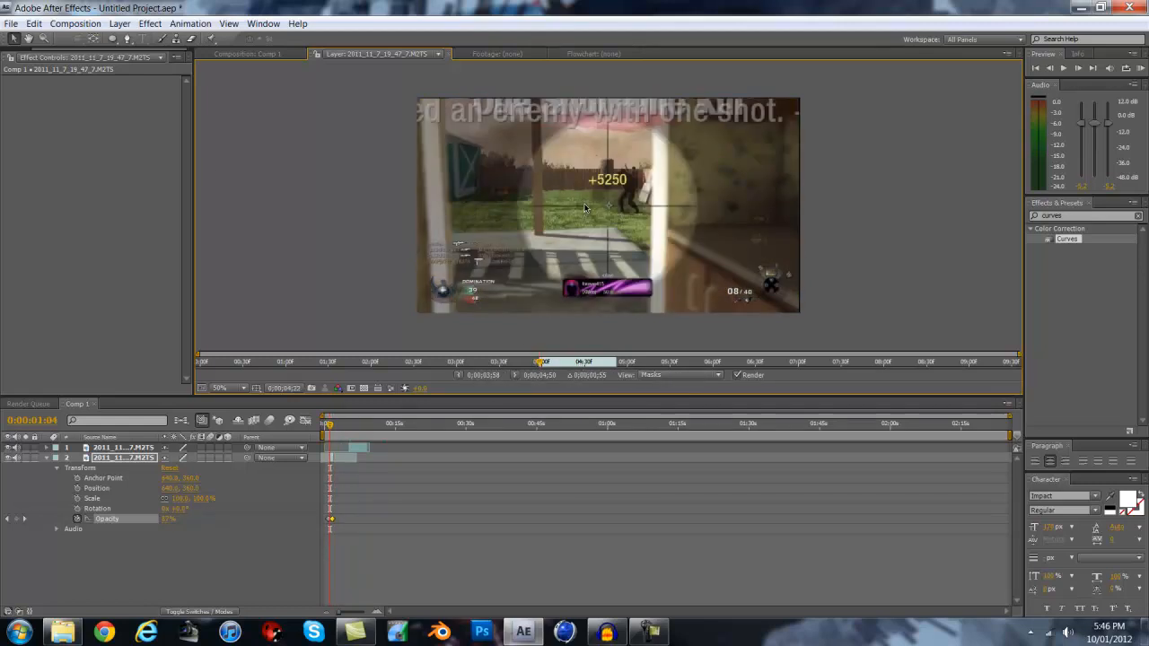
# Show the project's list of footage and compositions in place of the effect controls.
pyautogui.moveTo(34, 50); pyautogui.dragTo(5, 51)
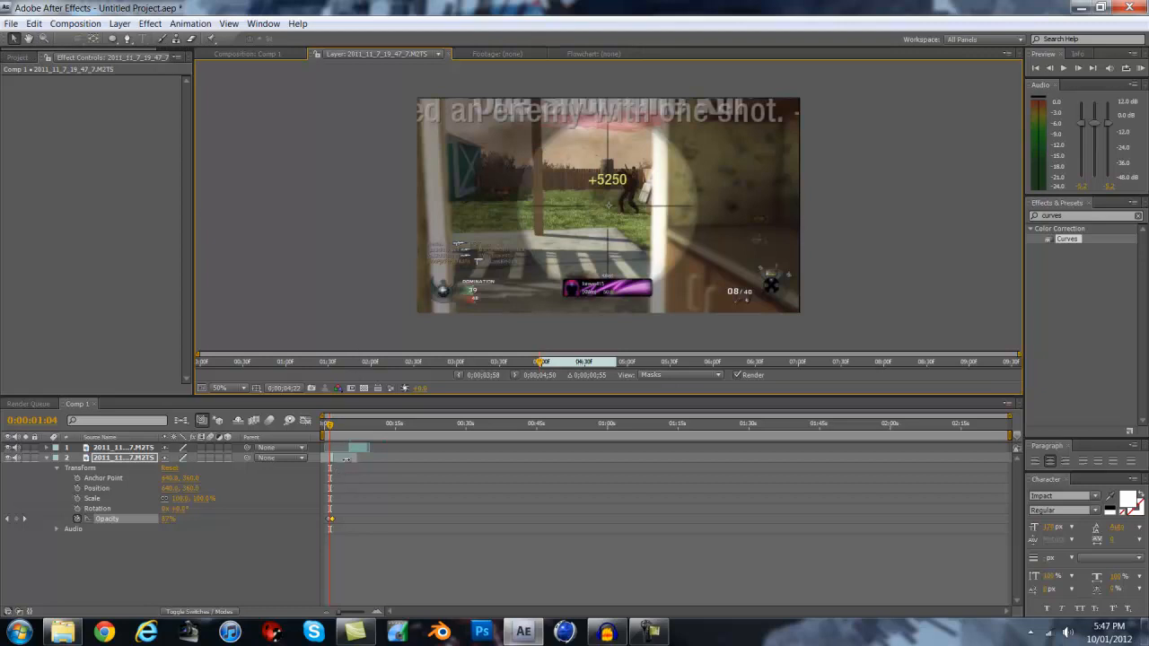
pyautogui.click(14, 58)
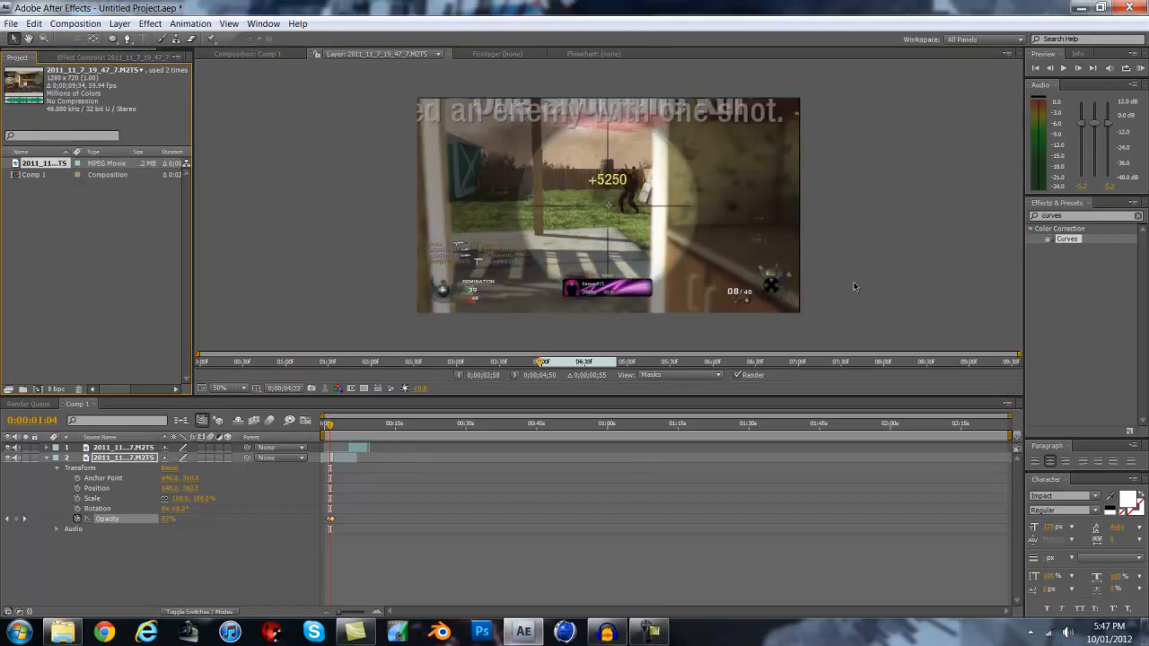
pyautogui.scroll(2, 621, 168)
pyautogui.scroll(-2, 621, 168)
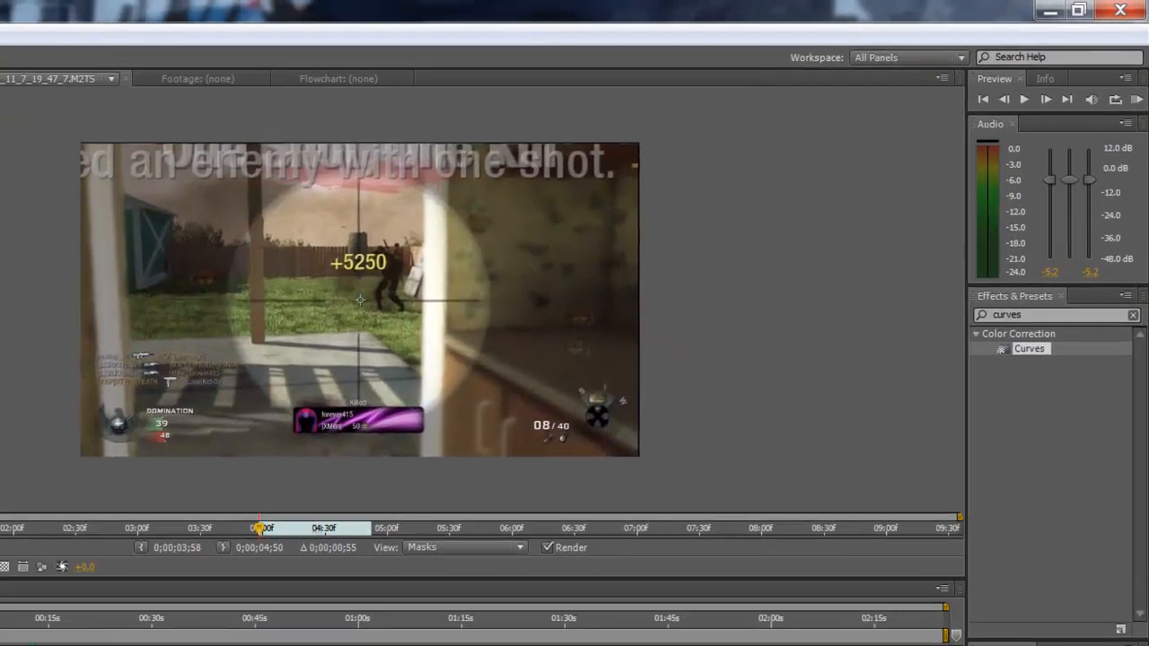
# Look through the available text fonts and the text colour picker, leaving the Impact font and white colour as set.
pyautogui.click(1092, 530)
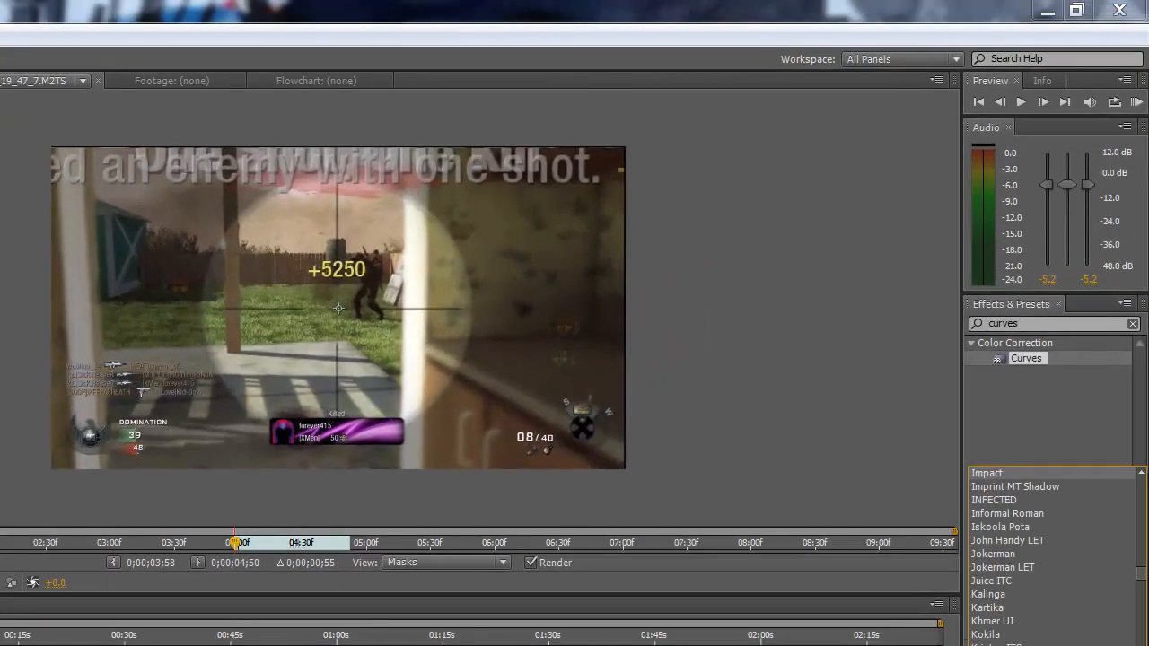
pyautogui.click(1113, 643)
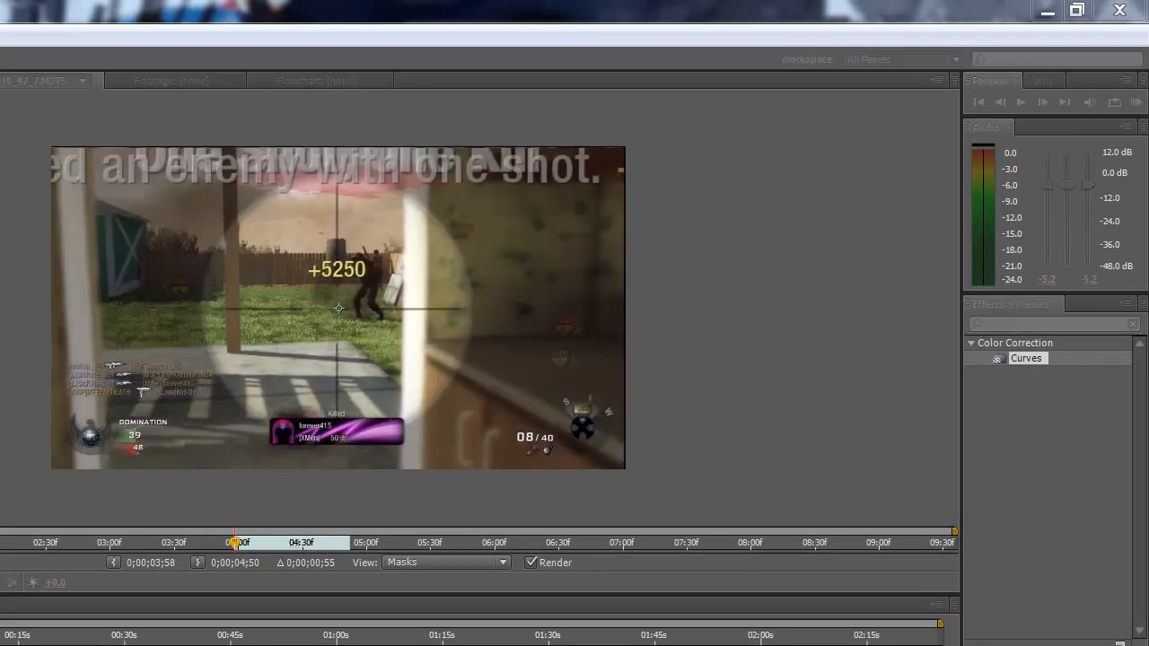
pyautogui.moveTo(1148, 60); pyautogui.dragTo(454, 59)
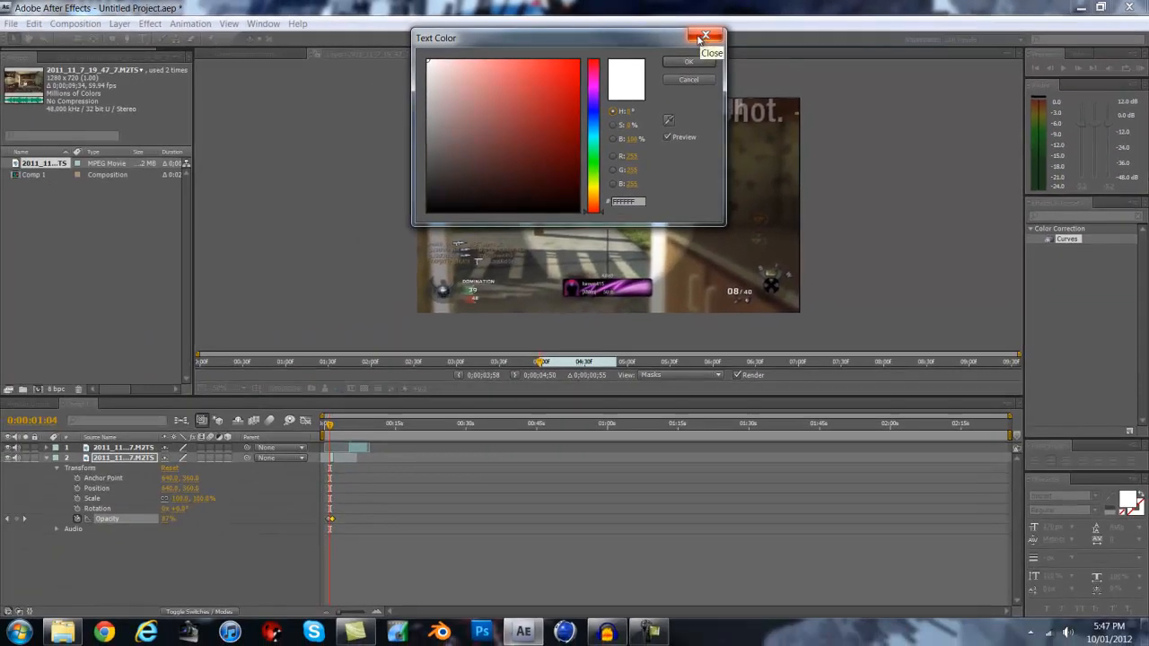
pyautogui.click(620, 43)
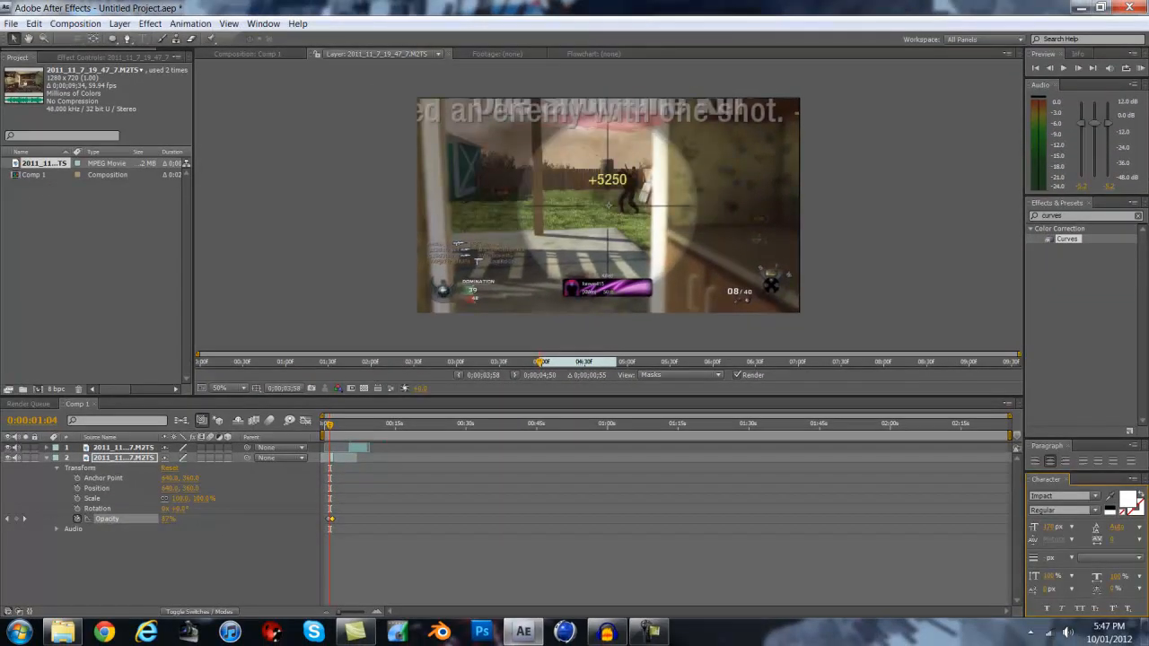